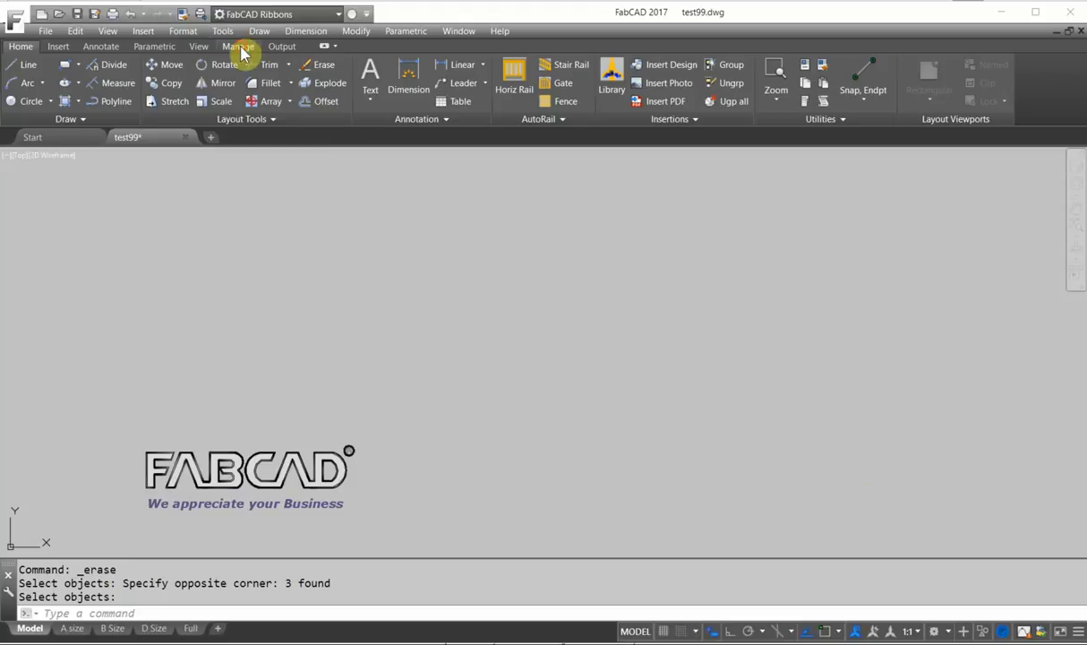
# - Start recording a new action macro
pyautogui.click(240, 49)
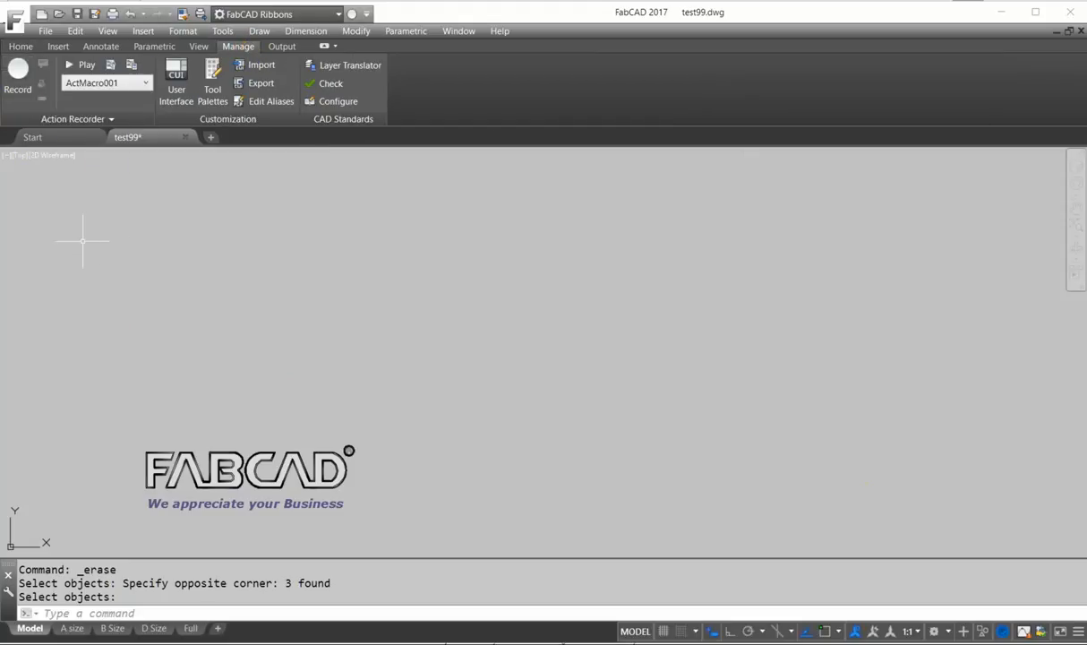
pyautogui.click(18, 71)
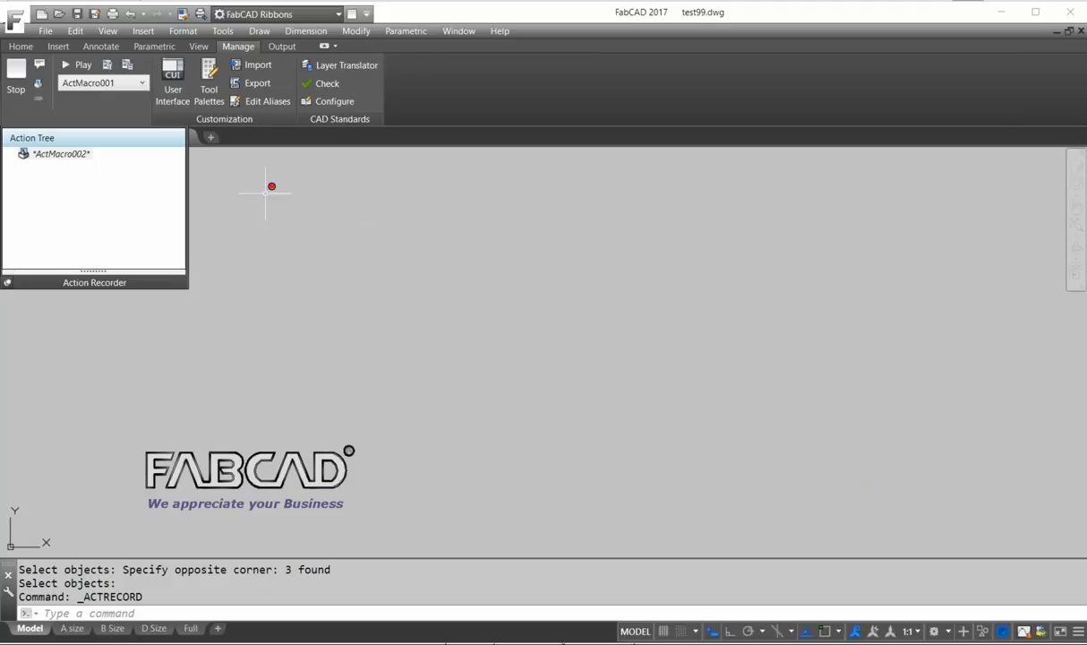
pyautogui.click(16, 72)
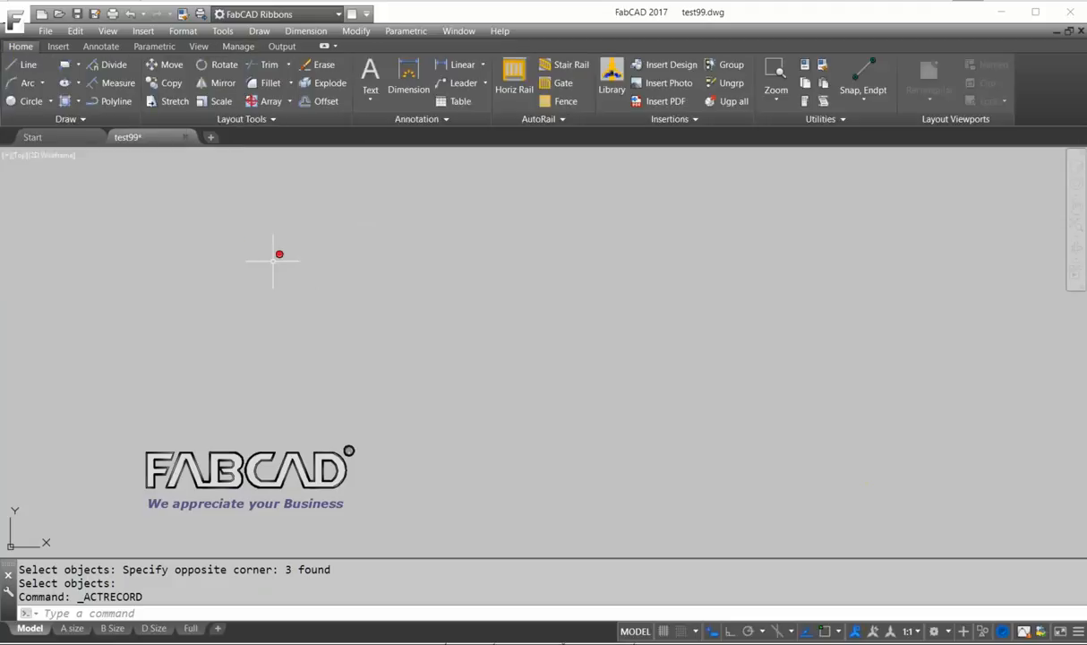
# - Begin an Arc command in the recording and insert the user message "Pick start point" at its start-point prompt
pyautogui.click(25, 82)
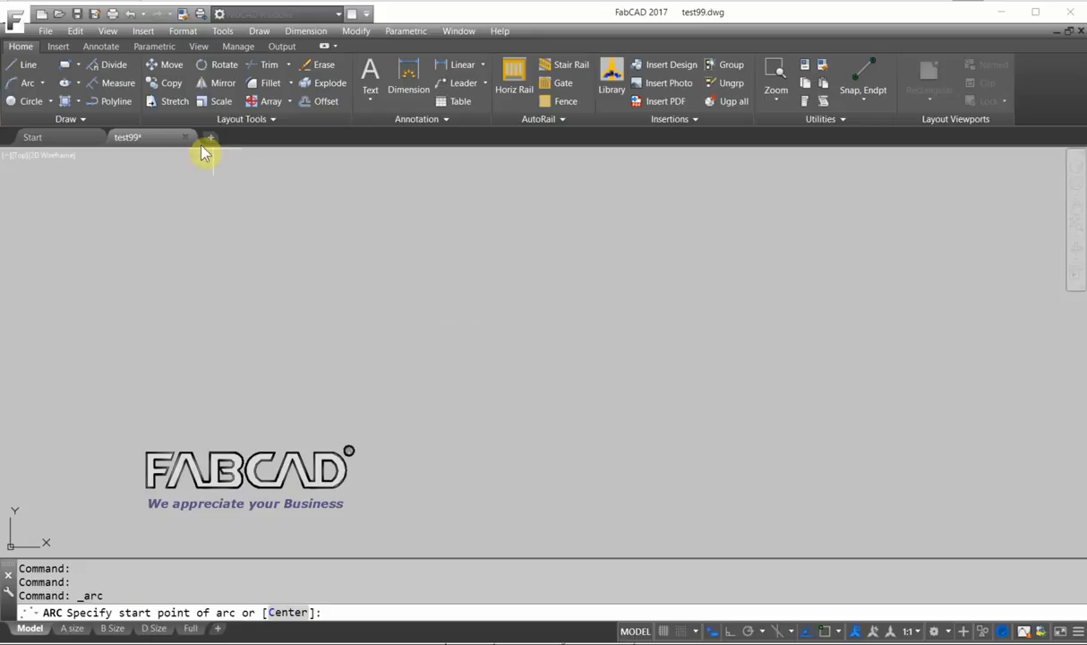
pyautogui.click(238, 45)
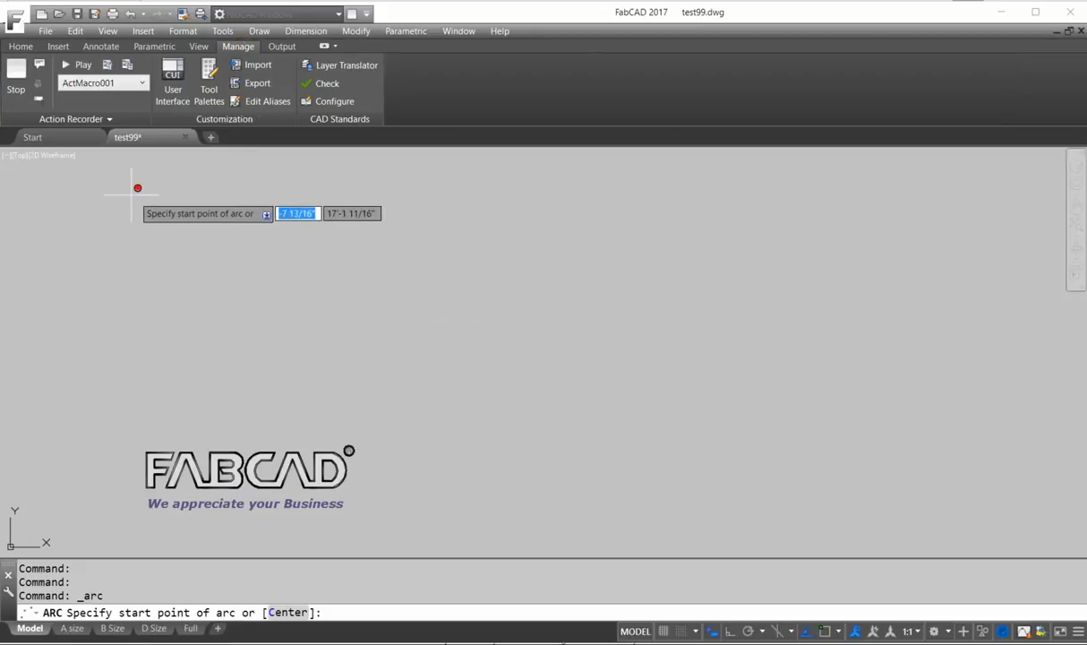
pyautogui.click(40, 66)
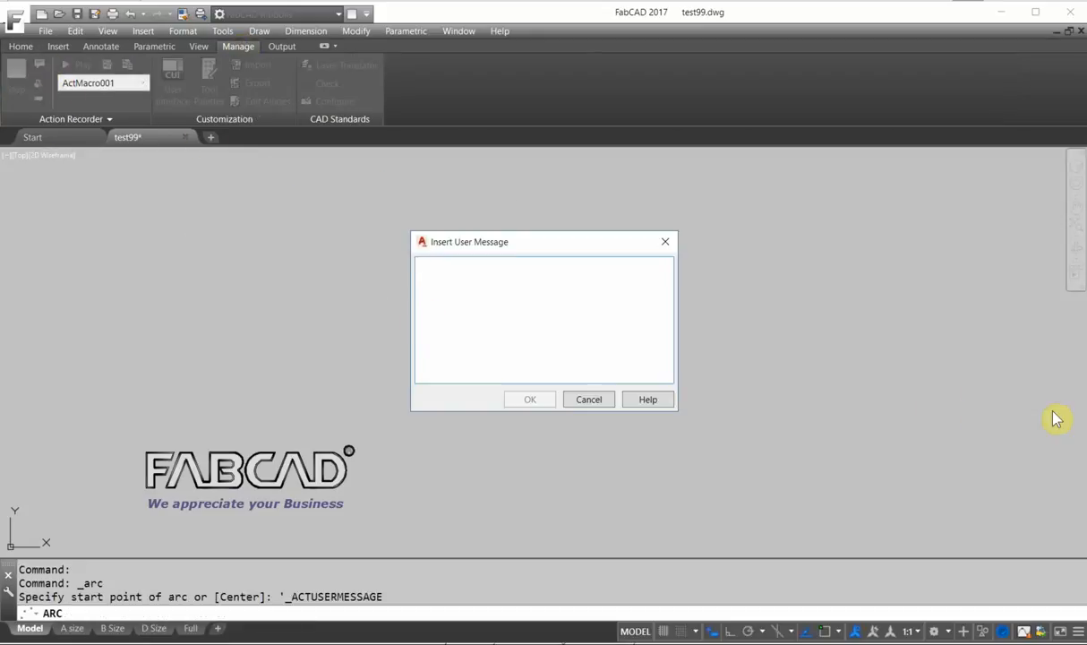
pyautogui.write('Pick start point')
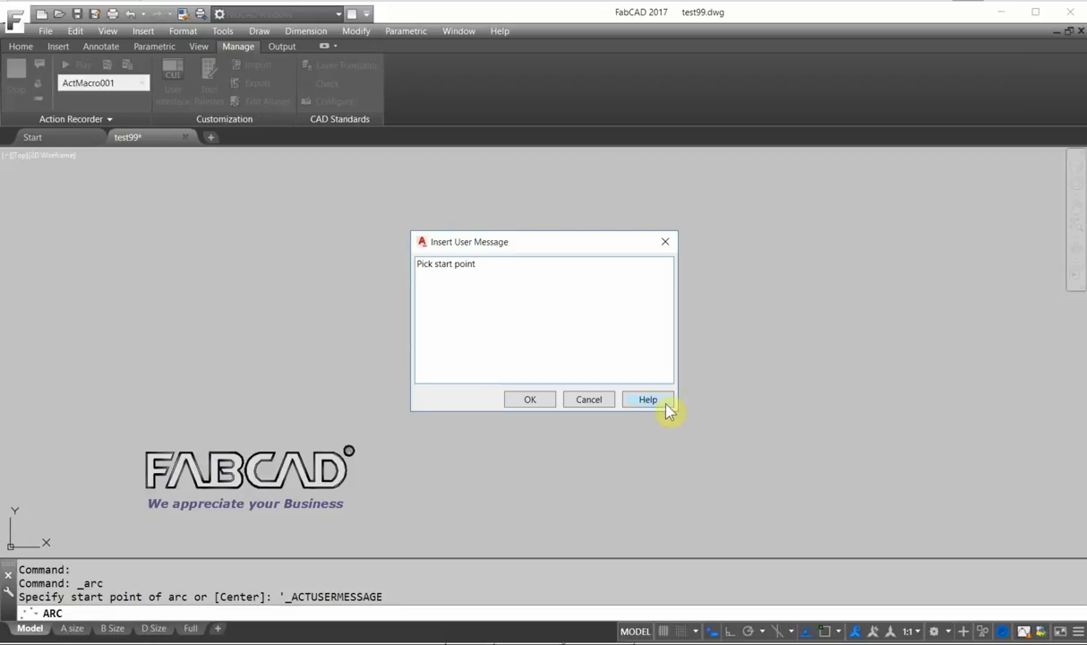
pyautogui.click(530, 400)
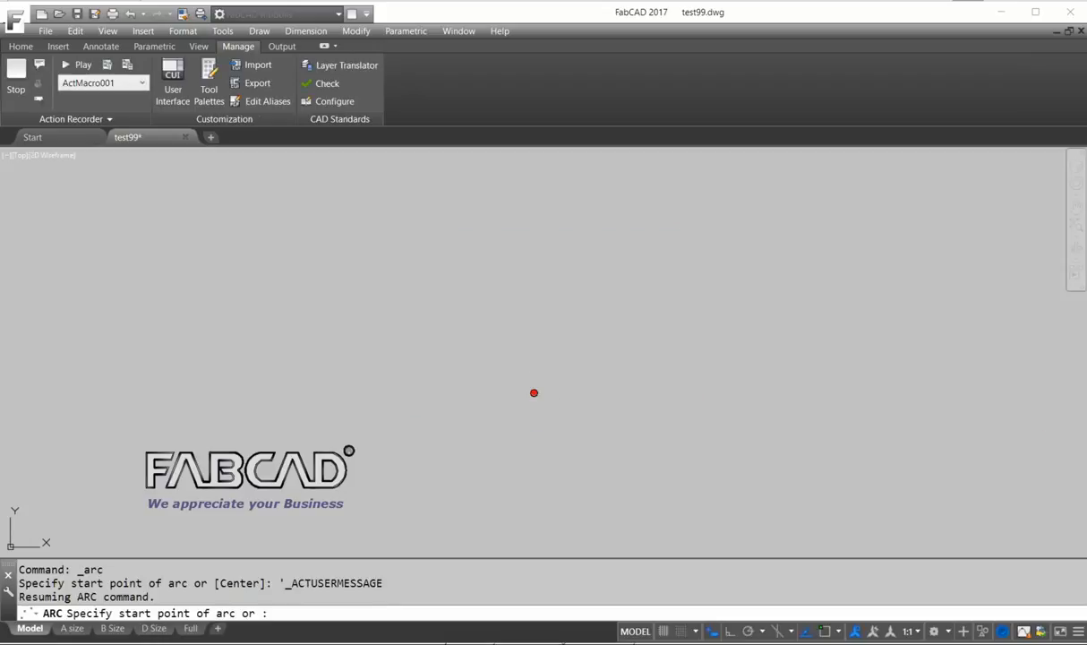
# - Make the macro request user input for the start point, and draw a three-point arch-shaped arc in the middle of the drawing
pyautogui.click(39, 104)
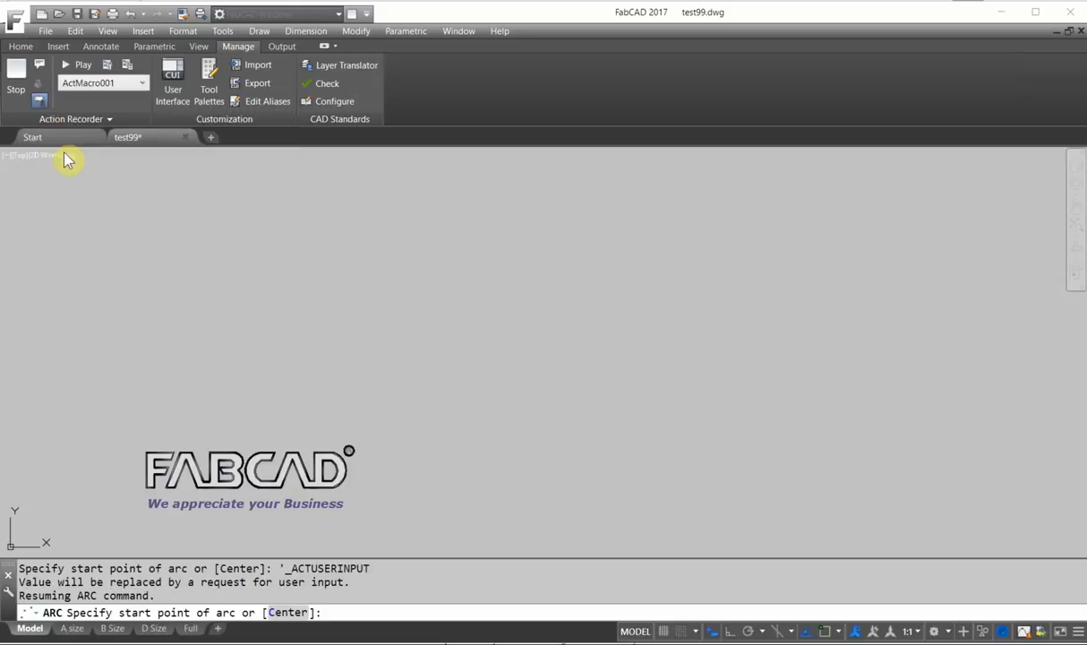
pyautogui.click(433, 342)
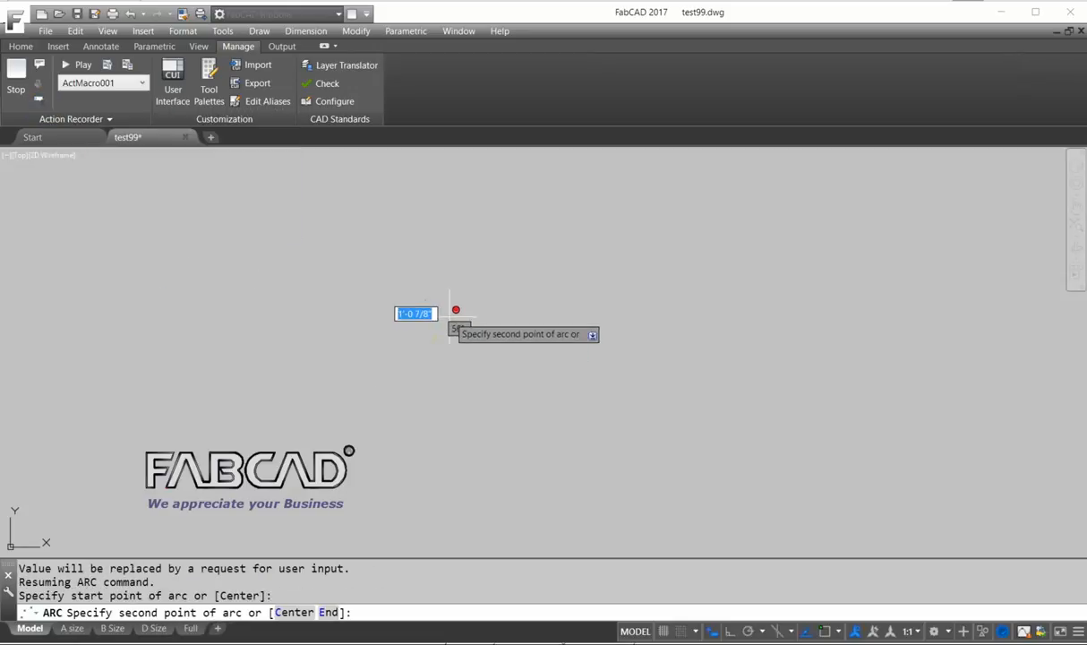
pyautogui.click(454, 308)
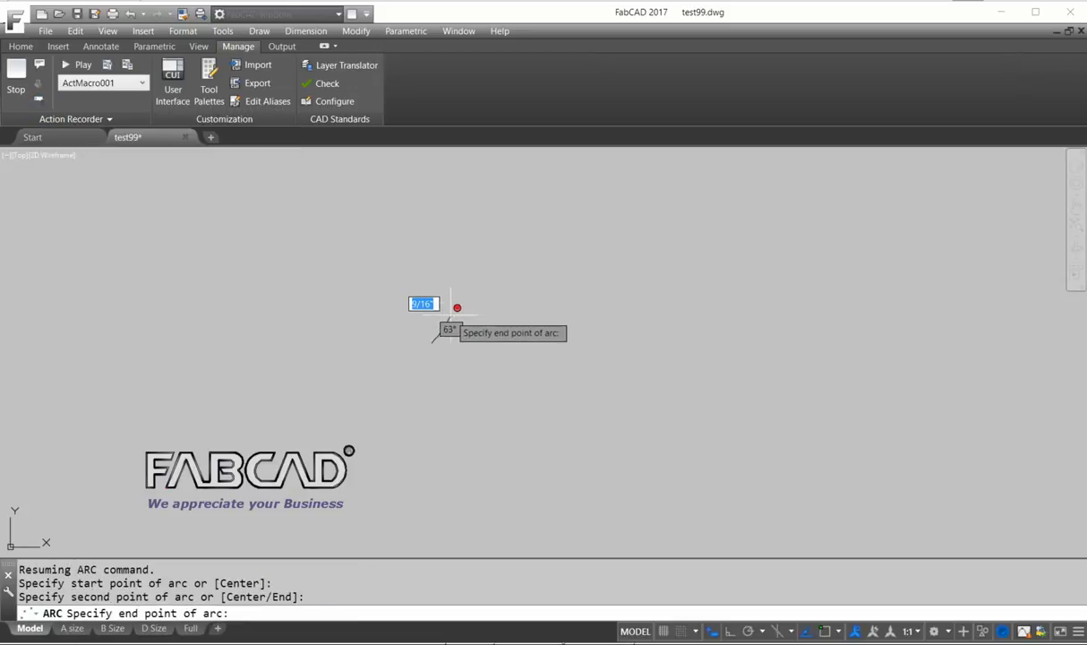
pyautogui.click(516, 336)
# - Continue from the arc's end with two successively smaller tangent arcs curling inward to form a scroll
pyautogui.press('Return')
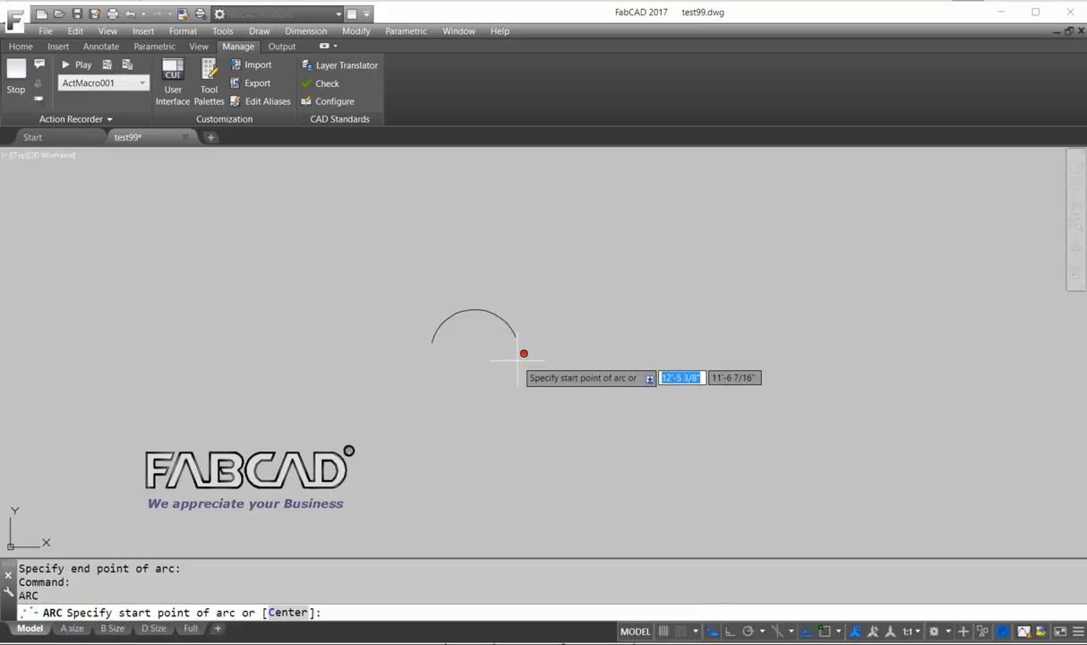
pyautogui.press('Return')
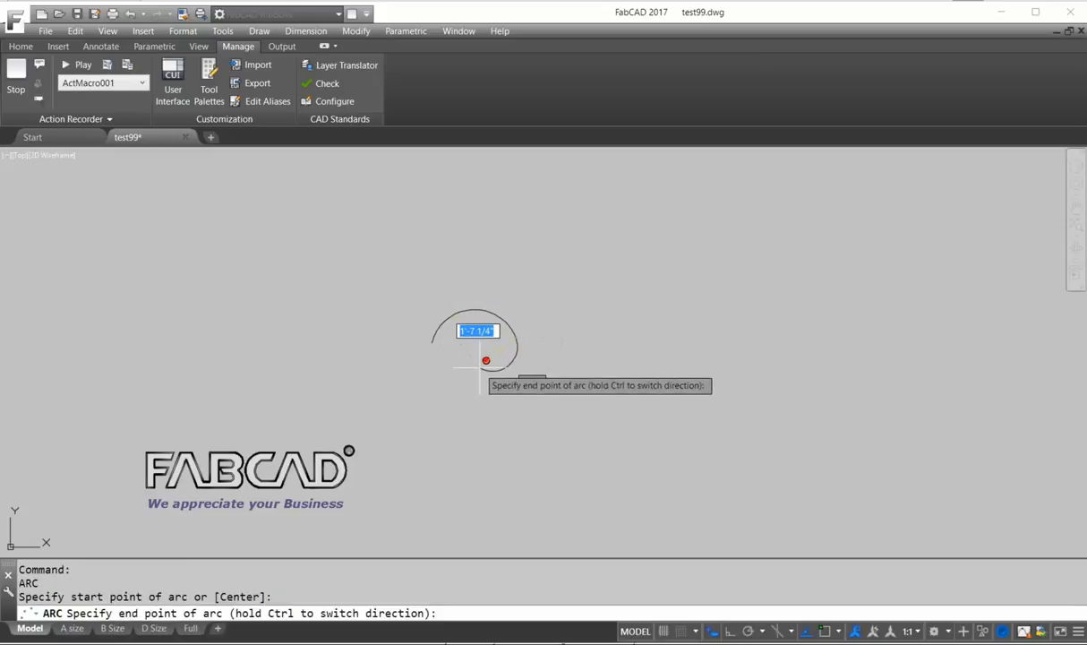
pyautogui.click(482, 359)
pyautogui.press('Return')
pyautogui.press('Return')
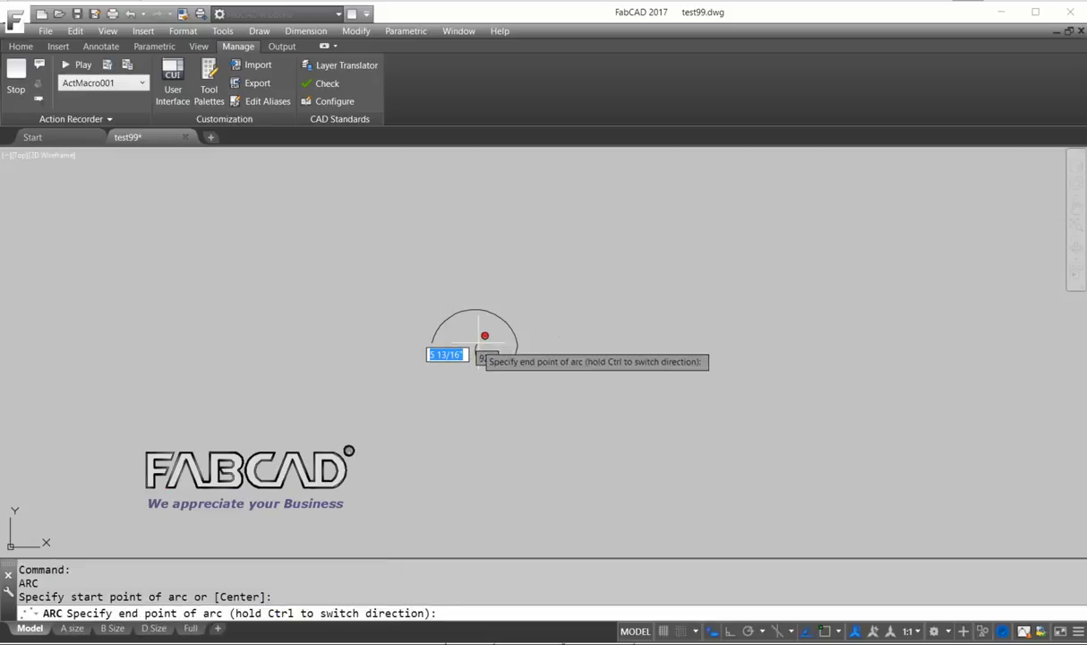
pyautogui.click(497, 340)
pyautogui.press('Return')
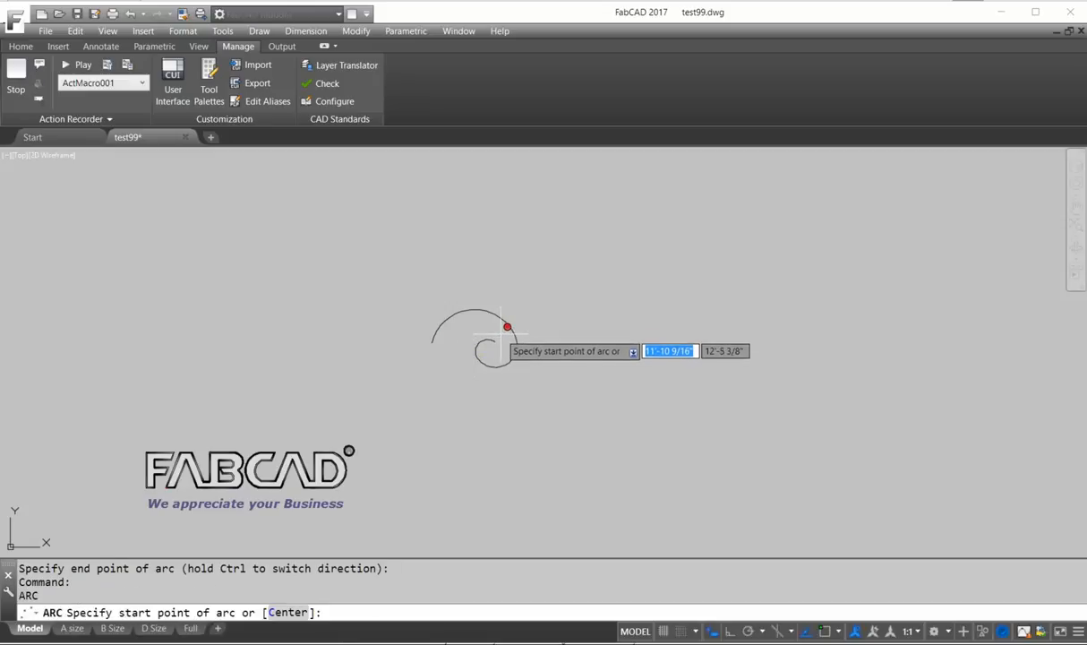
# - Stop the recording, save the action macro as scroll2, and leave the pending Arc command
pyautogui.click(18, 82)
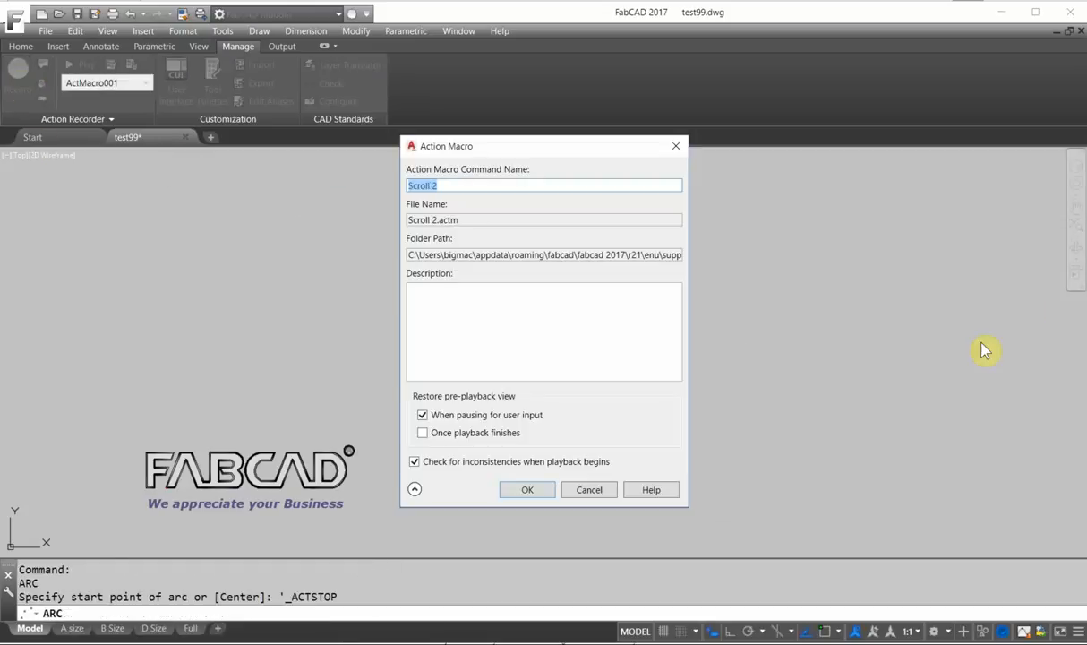
pyautogui.write('scroll2')
pyautogui.press('Return')
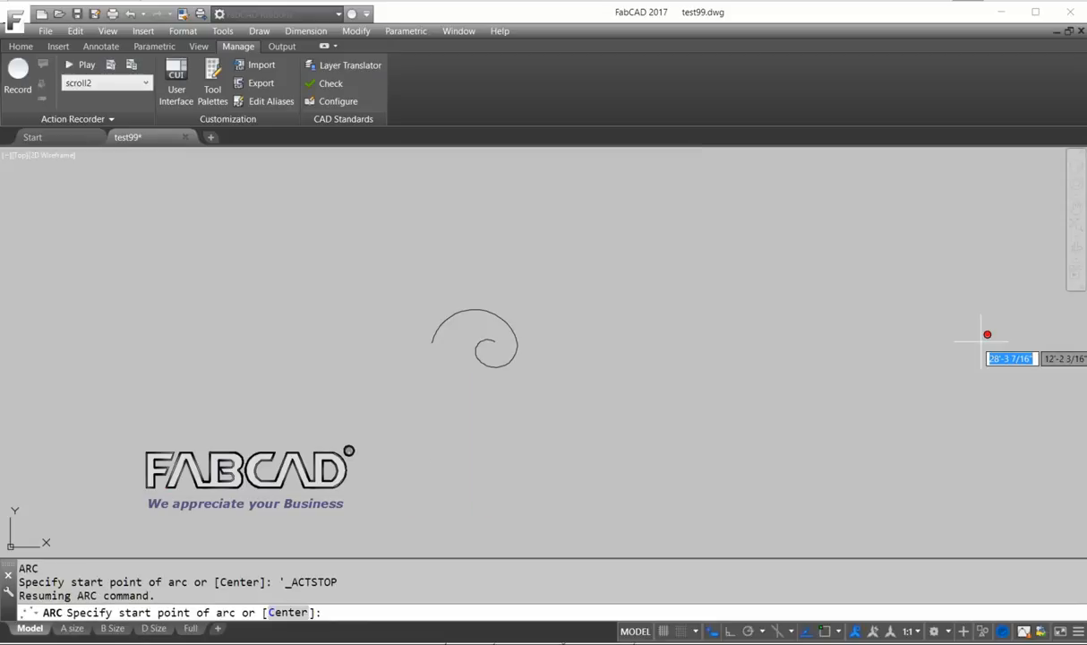
pyautogui.press('Escape')
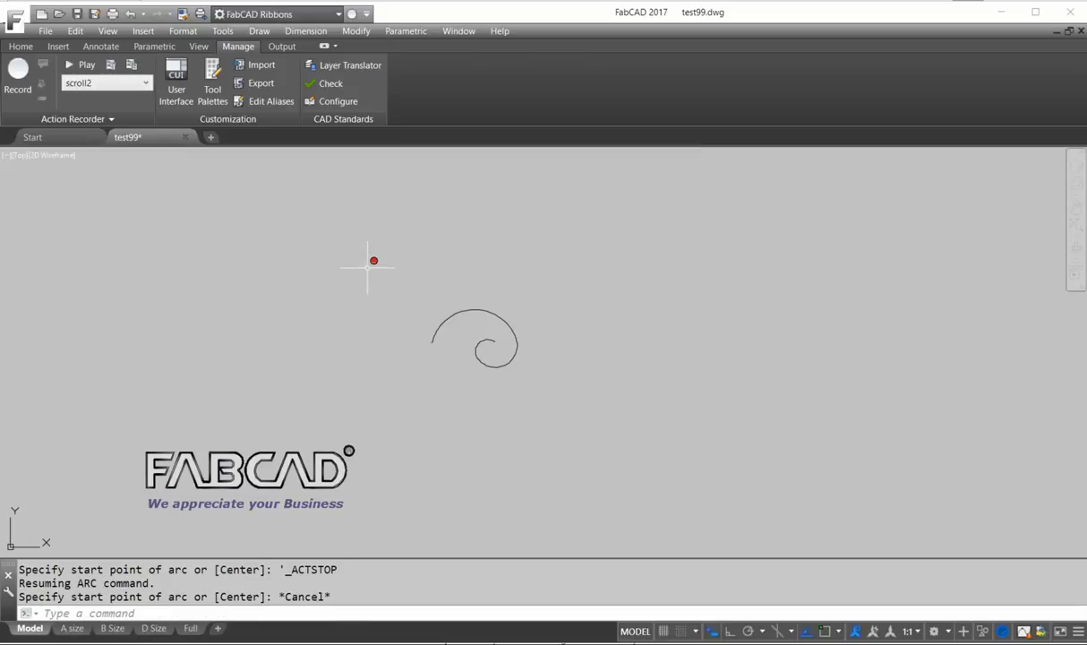
# - Play the scroll2 macro and place a new scroll to the right of the original one
pyautogui.click(77, 64)
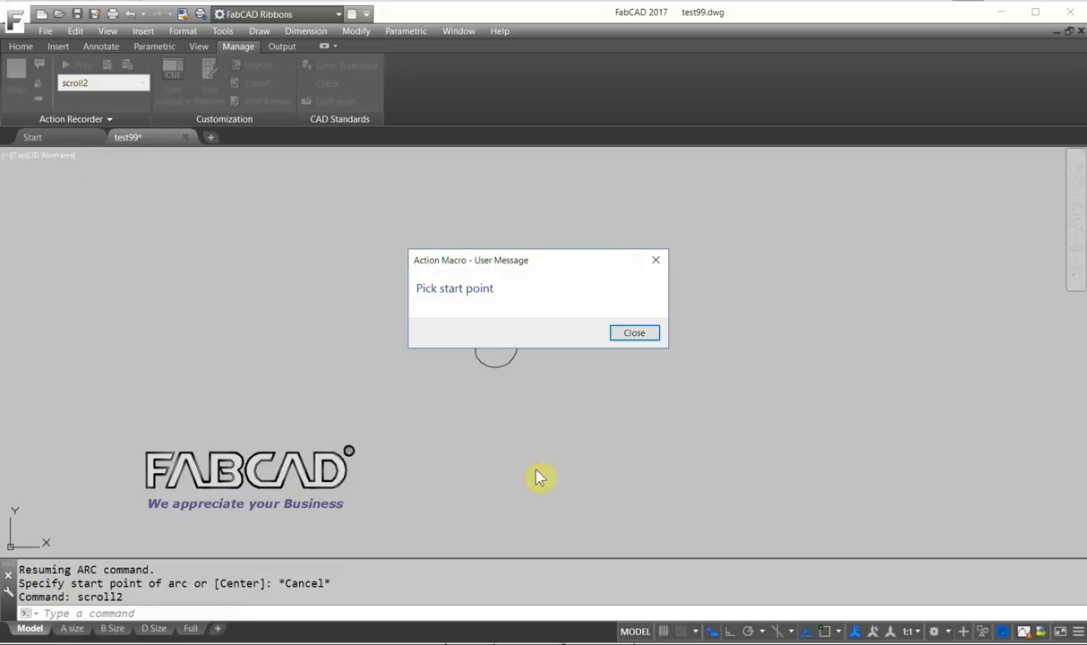
pyautogui.click(634, 333)
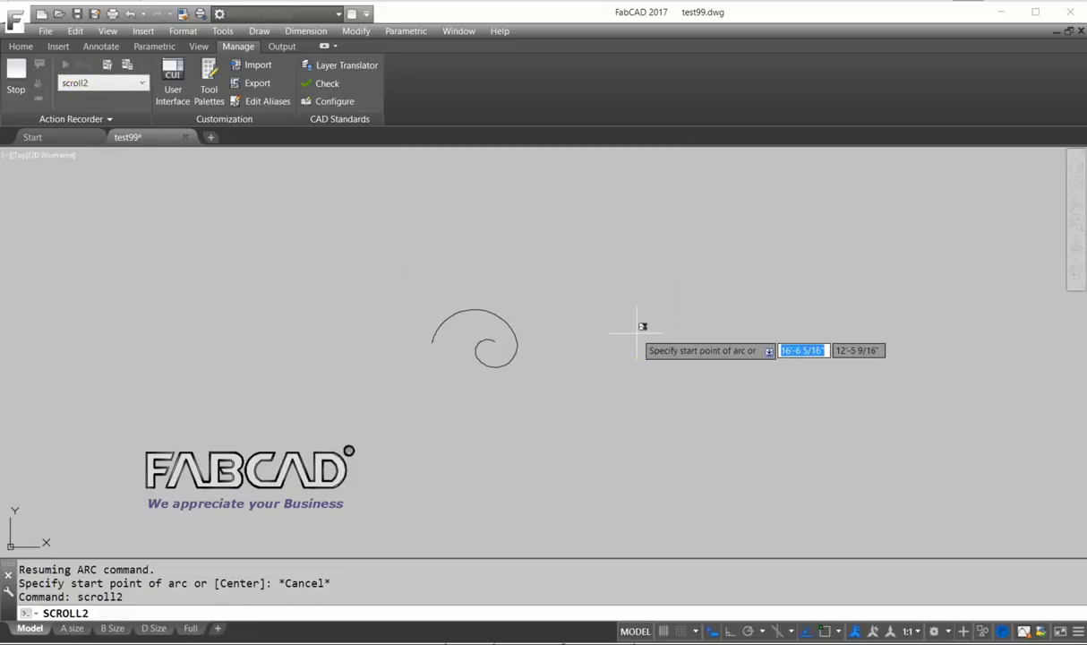
pyautogui.click(699, 335)
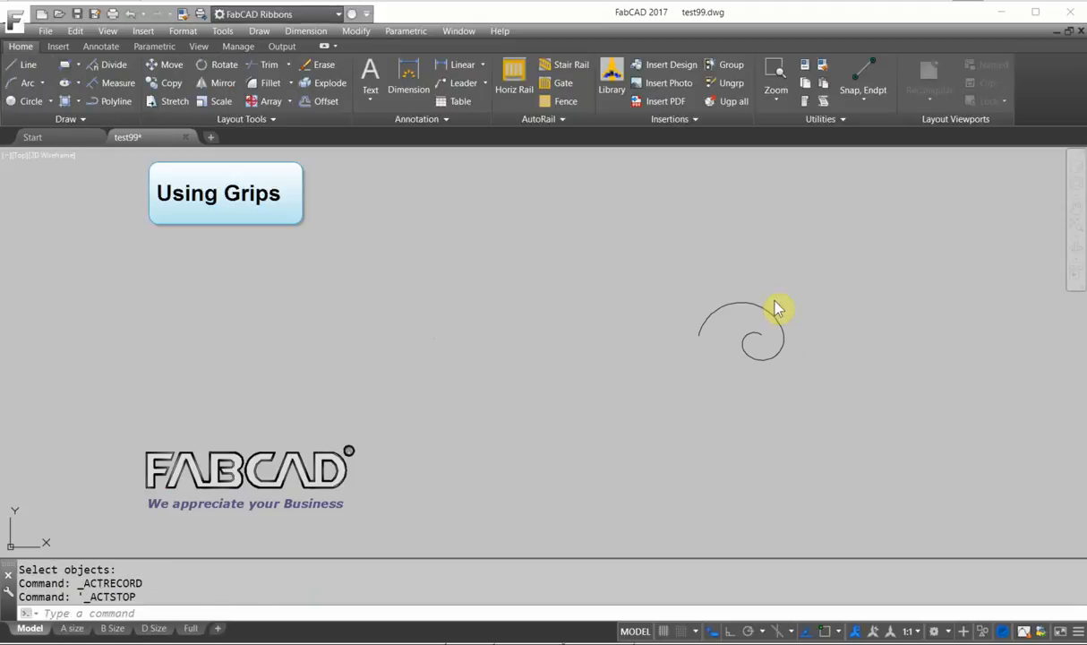
# - Join the three arcs of the right-hand scroll into a single polyline
pyautogui.click(273, 120)
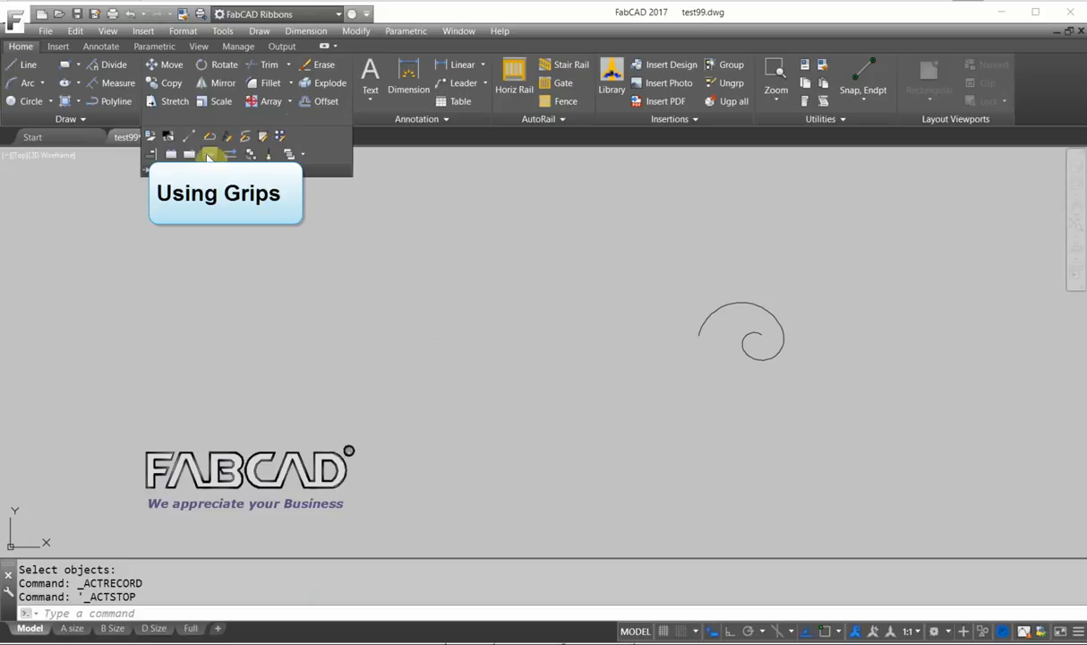
pyautogui.click(210, 156)
pyautogui.click(808, 384)
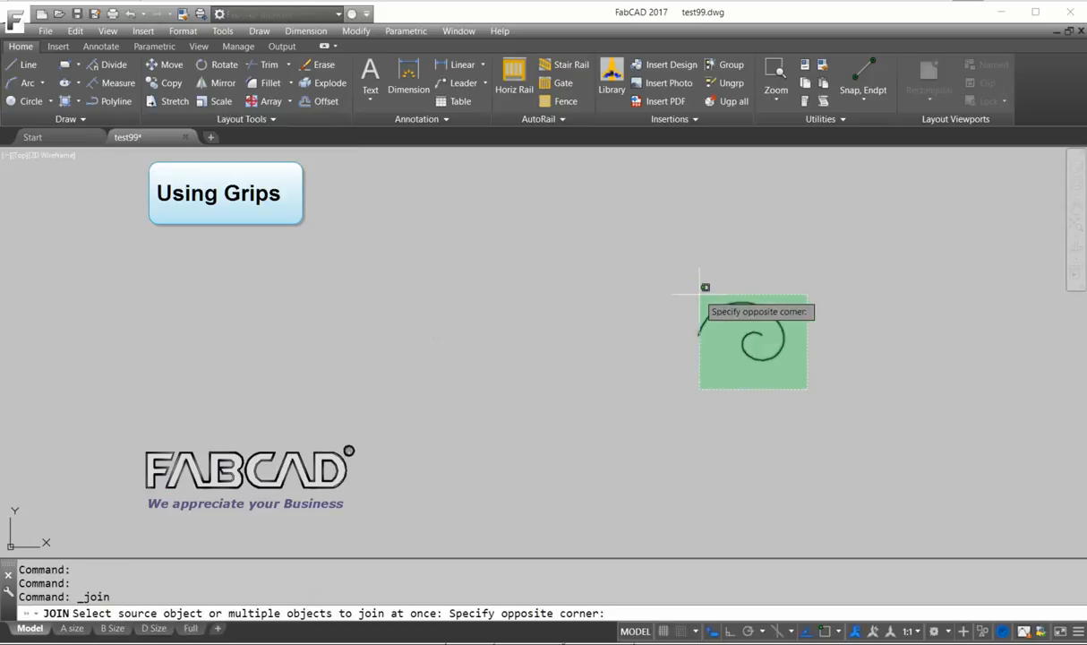
pyautogui.click(634, 258)
pyautogui.press('Return')
# - Select the scroll polyline and stretch the midpoint grip of its lower arc slightly outward
pyautogui.scroll(4, 770, 315)
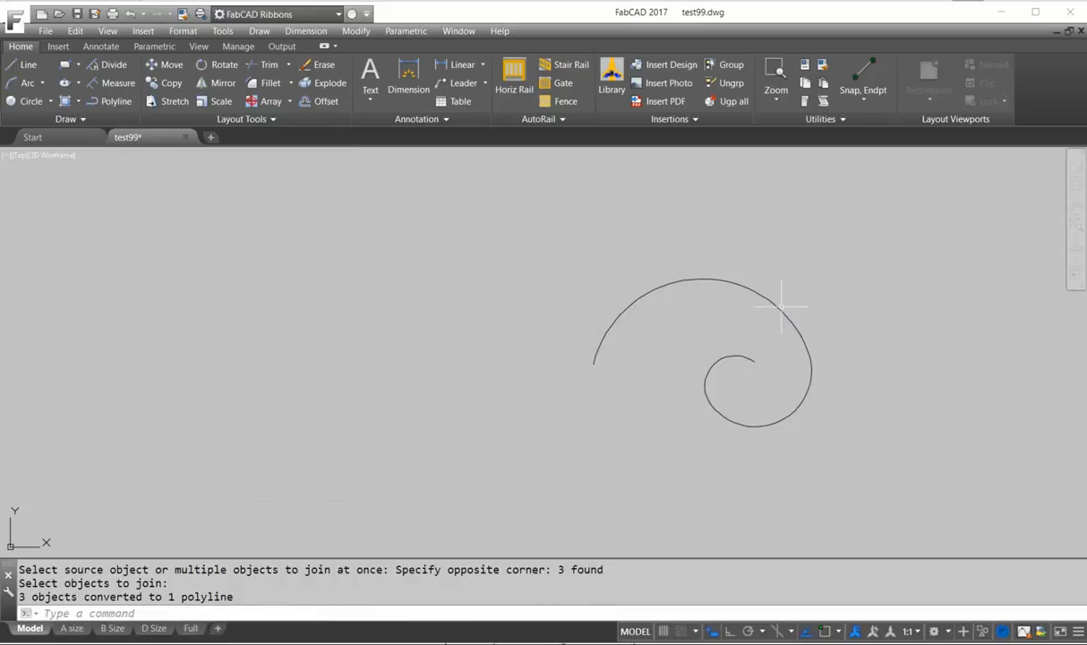
pyautogui.click(779, 308)
pyautogui.scroll(-2, 774, 319)
pyautogui.scroll(5, 772, 320)
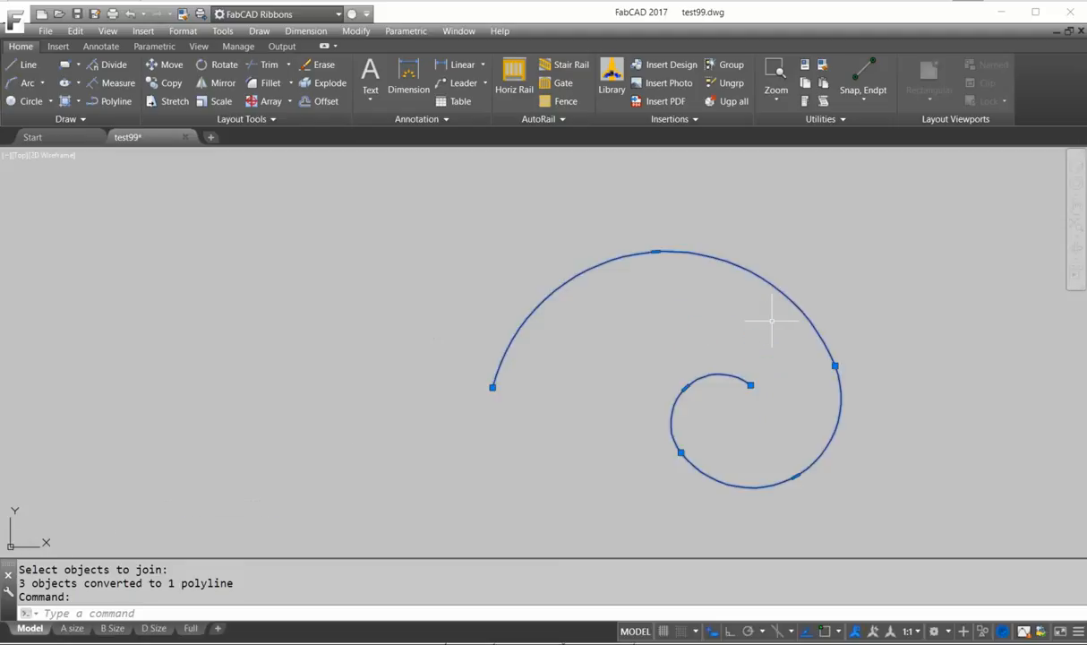
pyautogui.scroll(4, 745, 315)
pyautogui.scroll(-2, 598, 280)
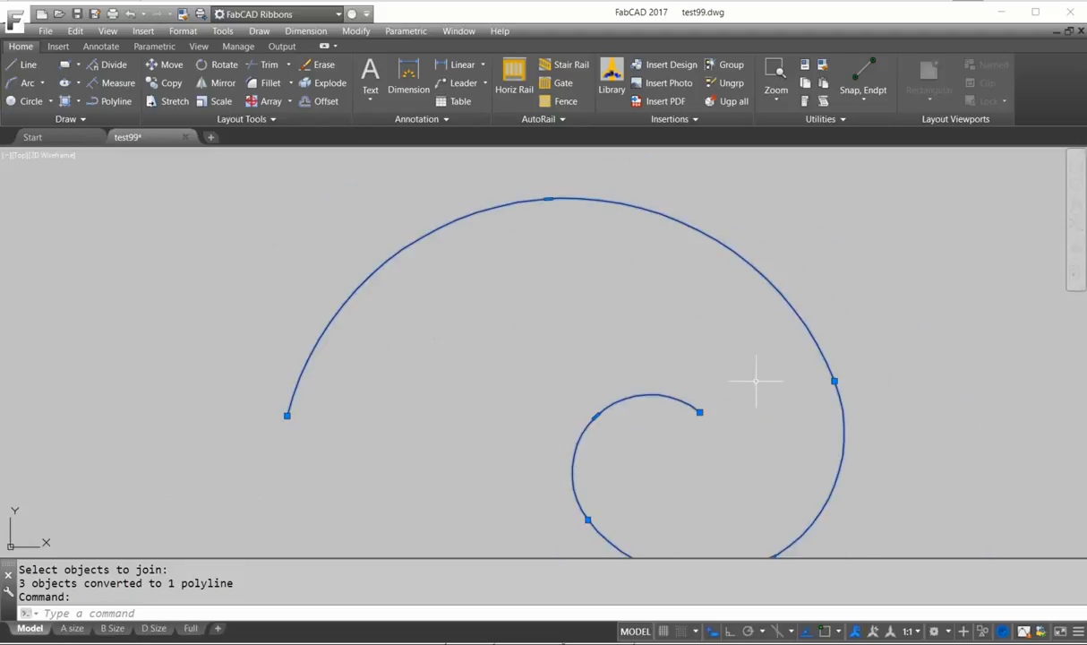
pyautogui.scroll(-2, 751, 374)
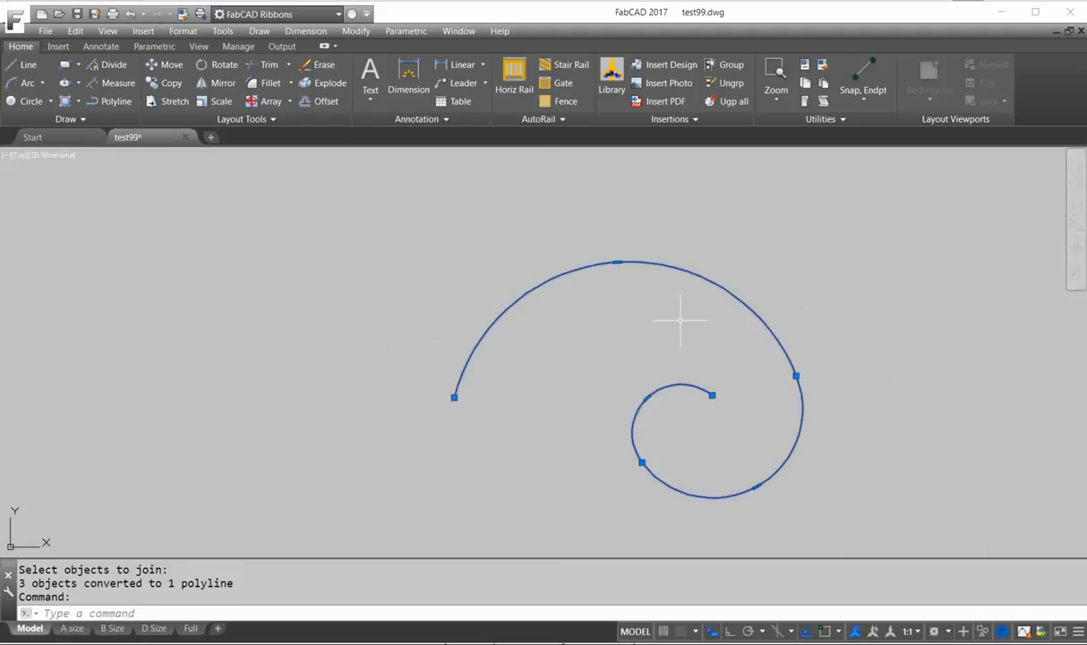
pyautogui.click(758, 485)
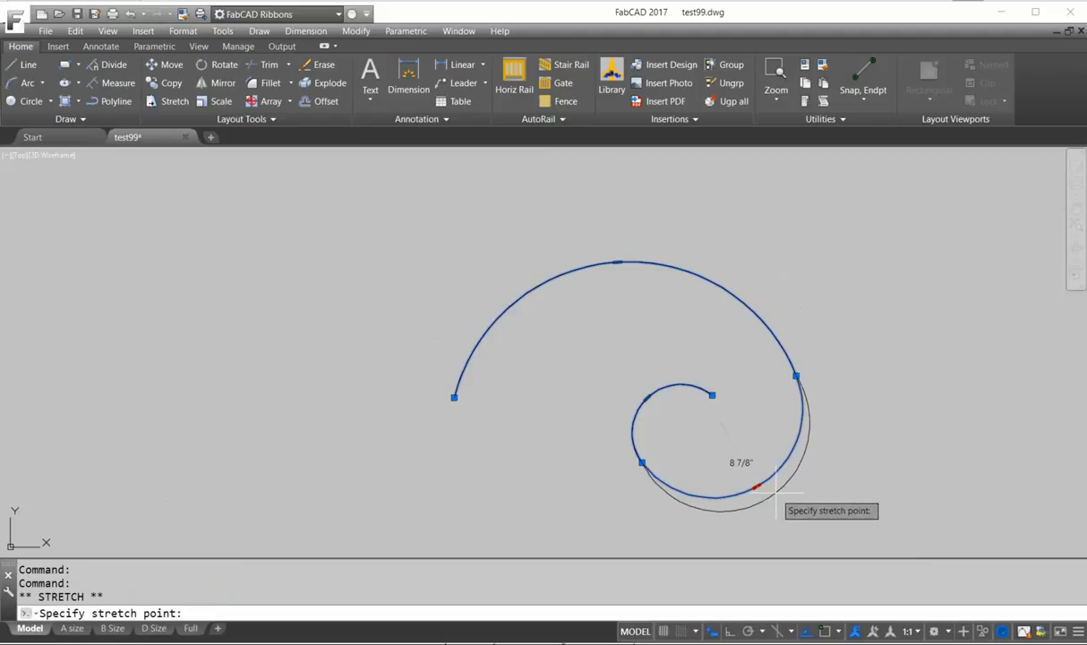
pyautogui.click(641, 462)
pyautogui.click(643, 455)
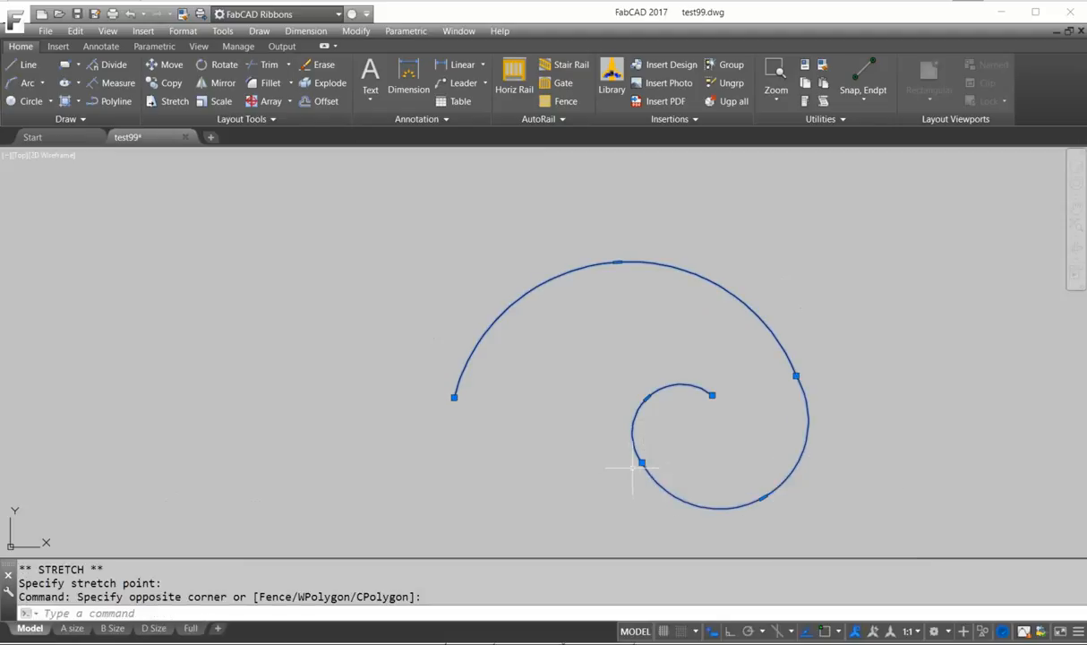
# - Stretch the vertex between the lower and inner arcs outward, and move the scroll's inner endpoint left and slightly up
pyautogui.click(641, 463)
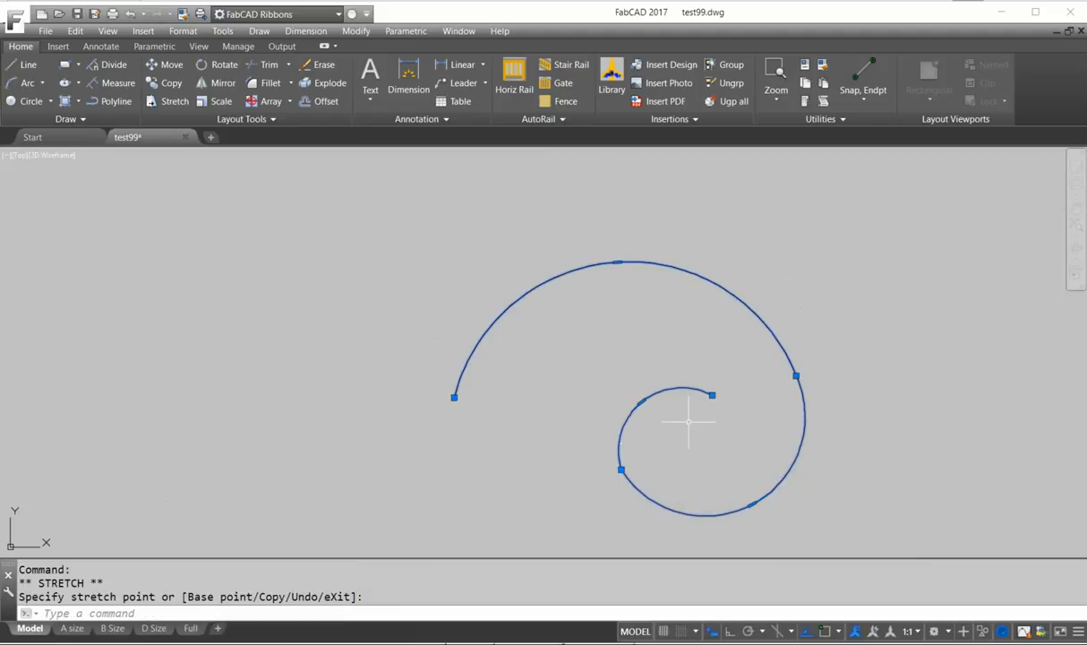
pyautogui.click(713, 395)
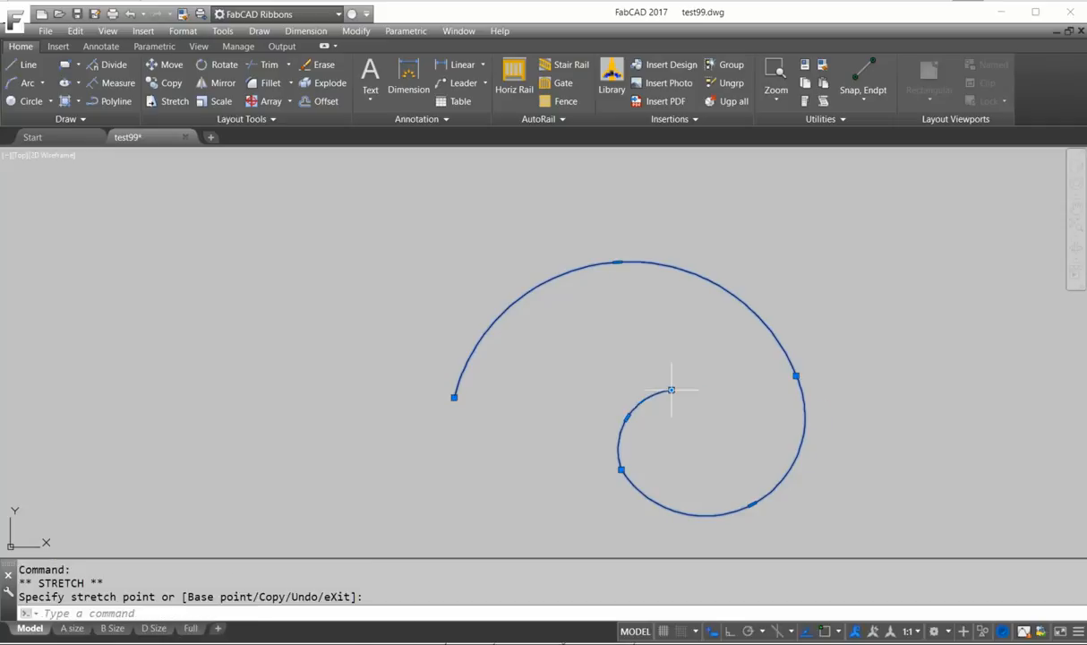
pyautogui.click(672, 387)
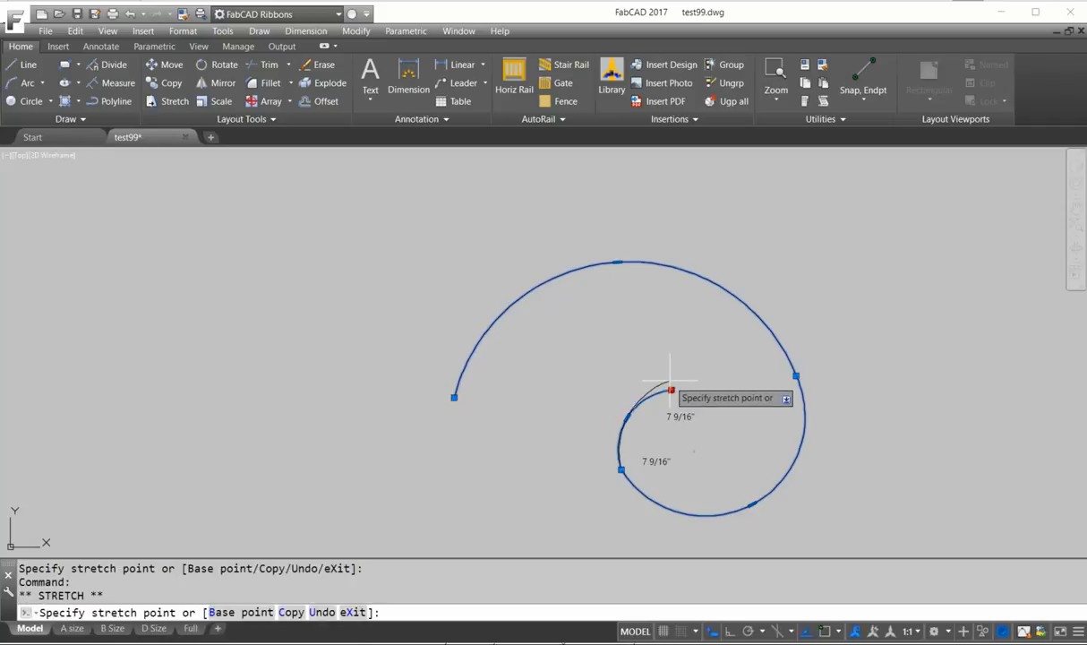
pyautogui.click(670, 382)
pyautogui.press('Escape')
pyautogui.press('Escape')
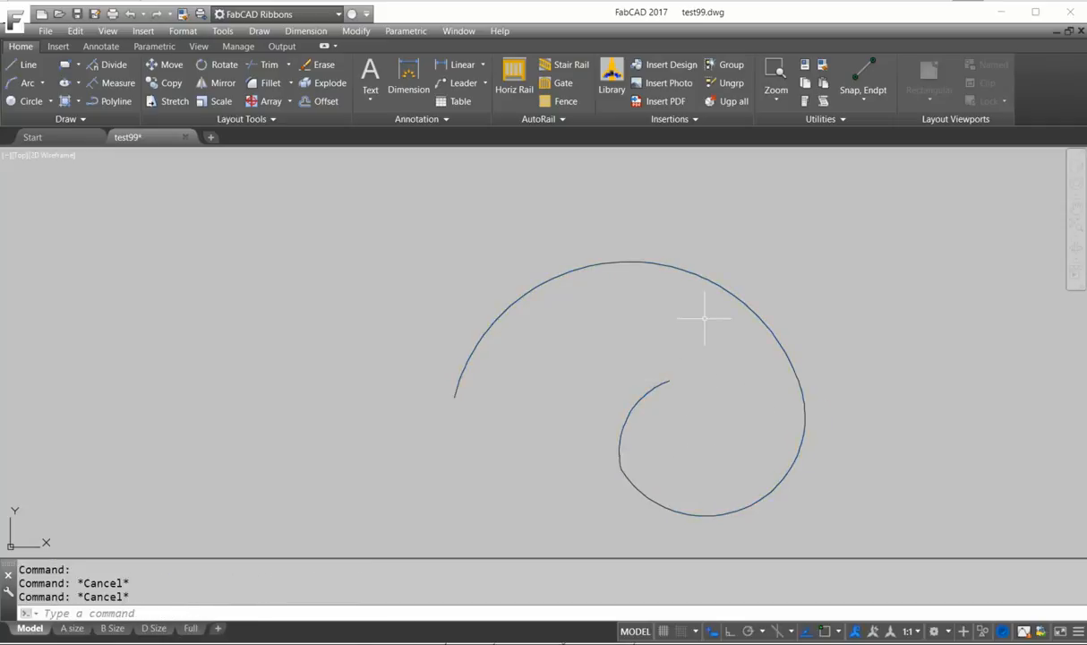
# - Offset the scroll polyline 3/8" toward its inside
pyautogui.click(315, 101)
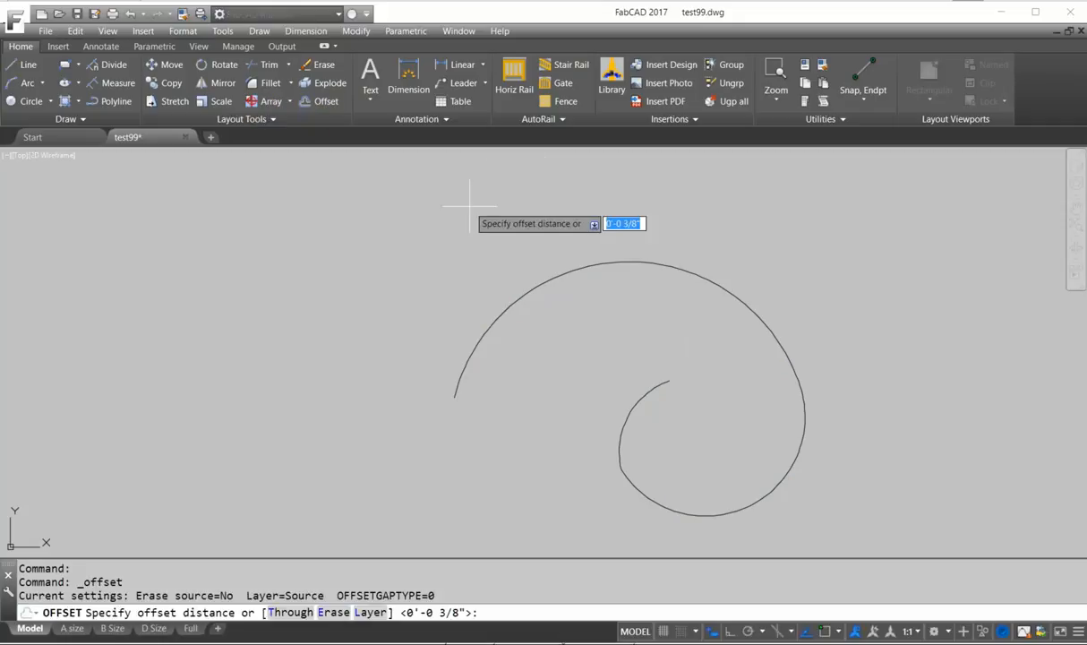
pyautogui.press('Return')
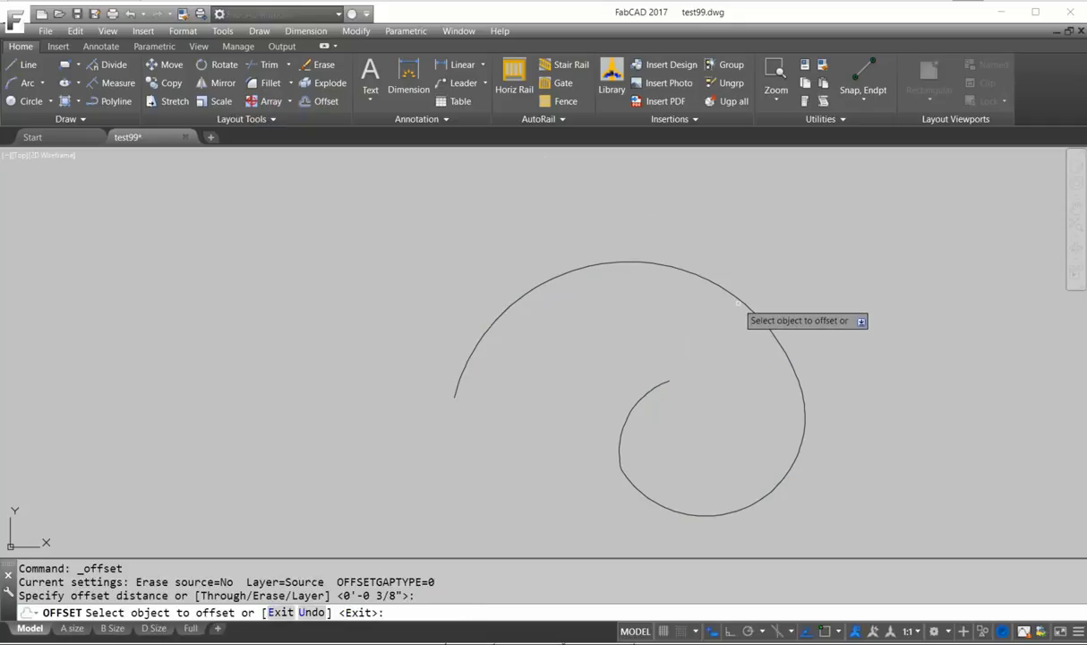
pyautogui.click(704, 284)
pyautogui.click(681, 313)
pyautogui.press('Return')
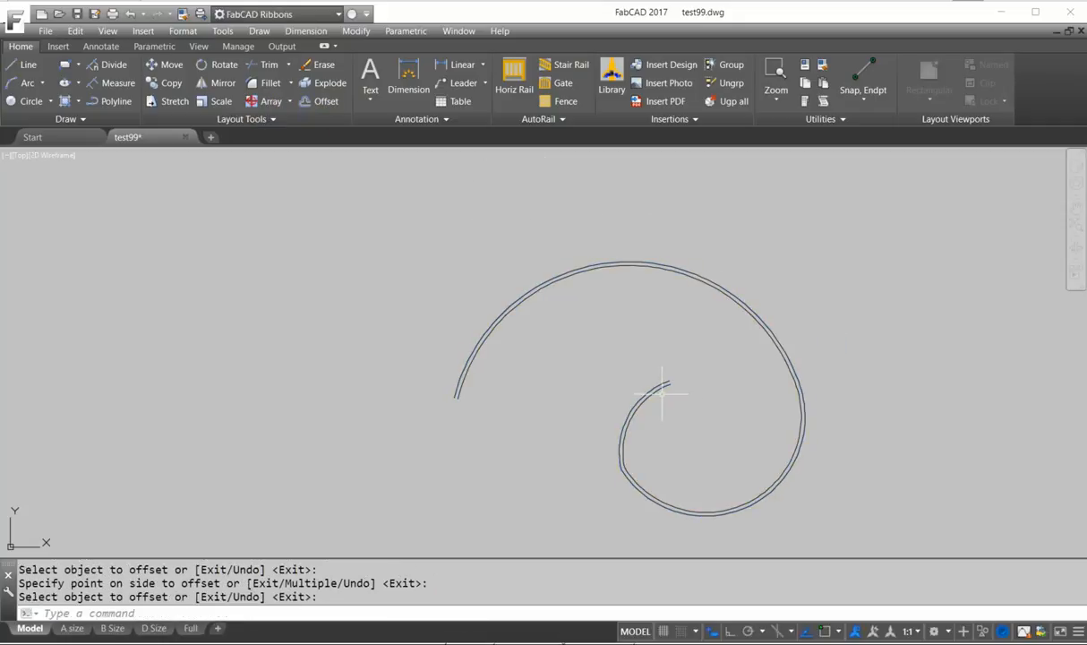
# - Taper the scroll's inner tip by pulling the offset curve's endpoint slightly back and stretching the original curve's endpoint onto it
pyautogui.scroll(-3, 663, 391)
pyautogui.scroll(5, 676, 400)
pyautogui.click(675, 381)
pyautogui.click(638, 369)
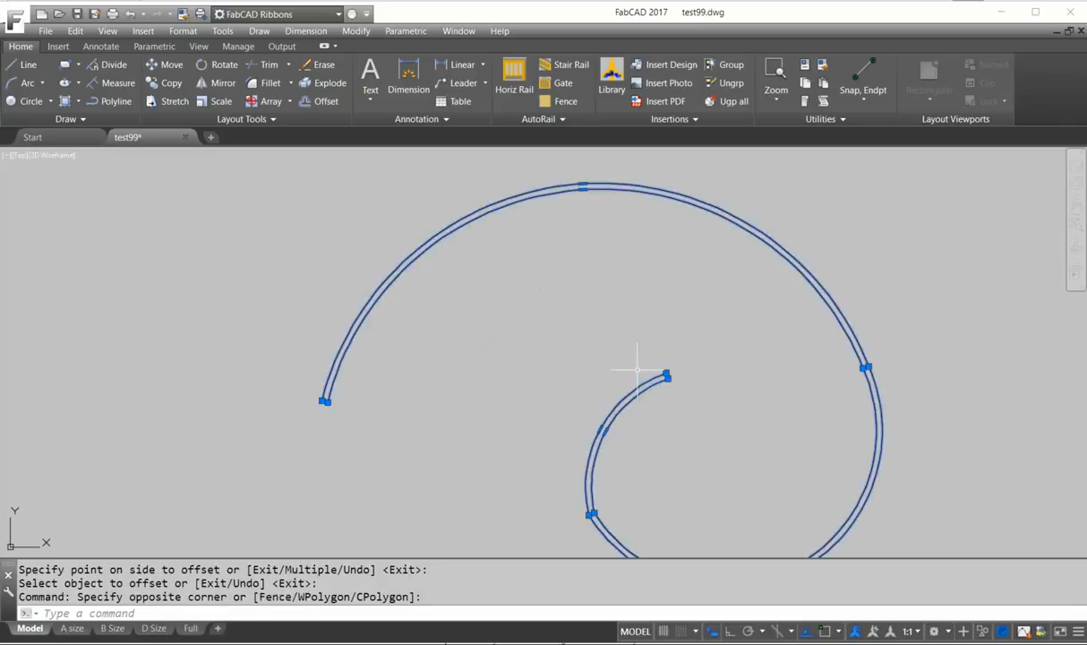
pyautogui.scroll(5, 691, 363)
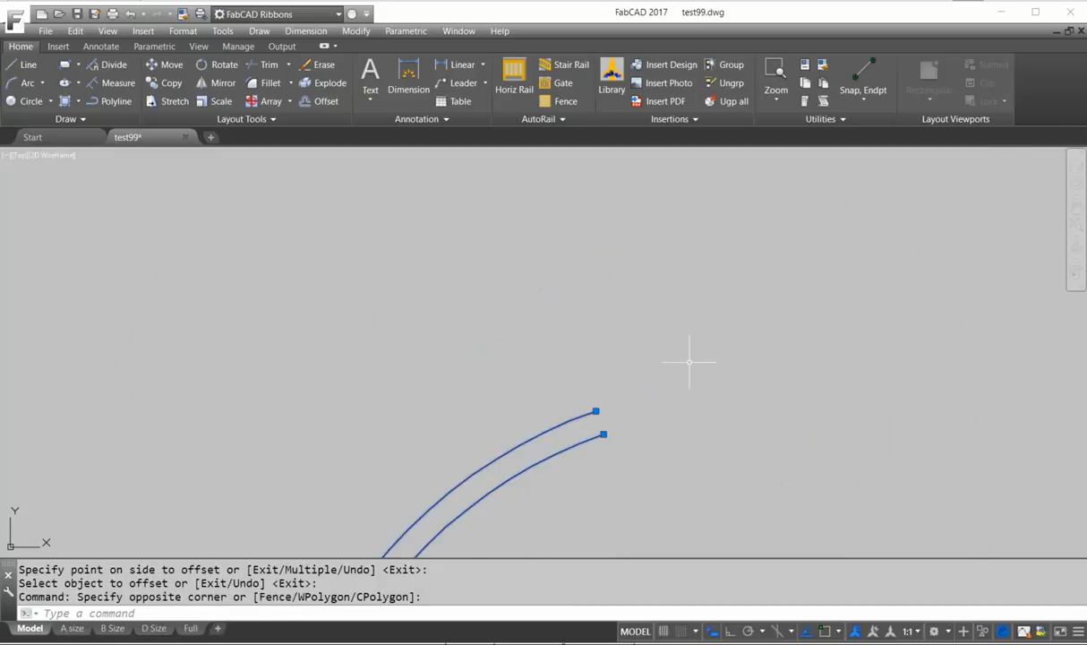
pyautogui.click(604, 434)
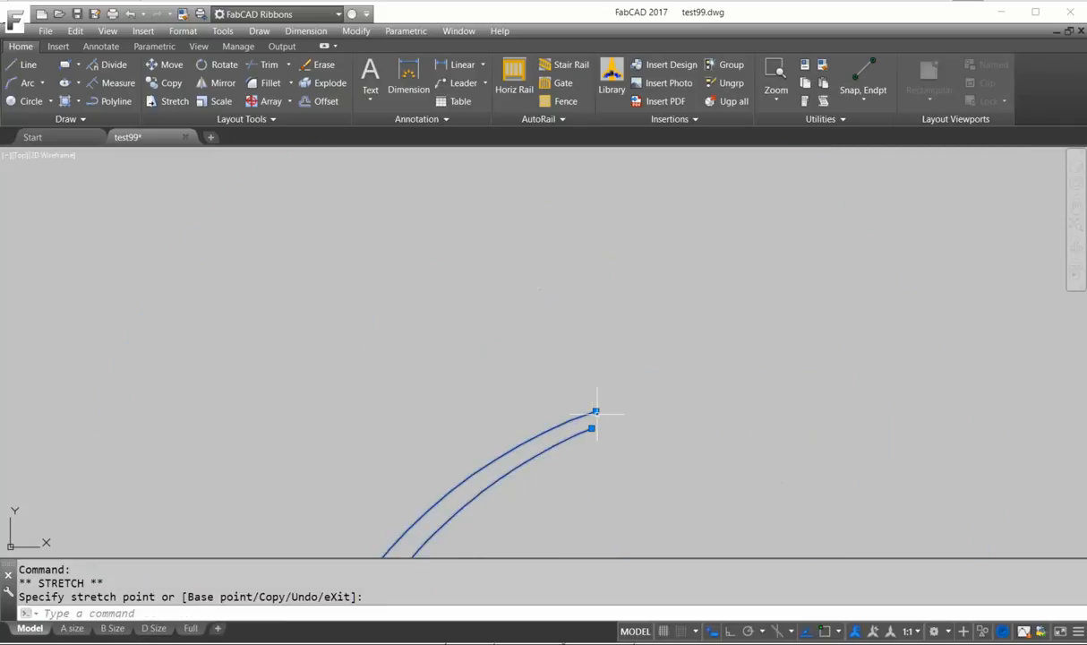
pyautogui.click(591, 428)
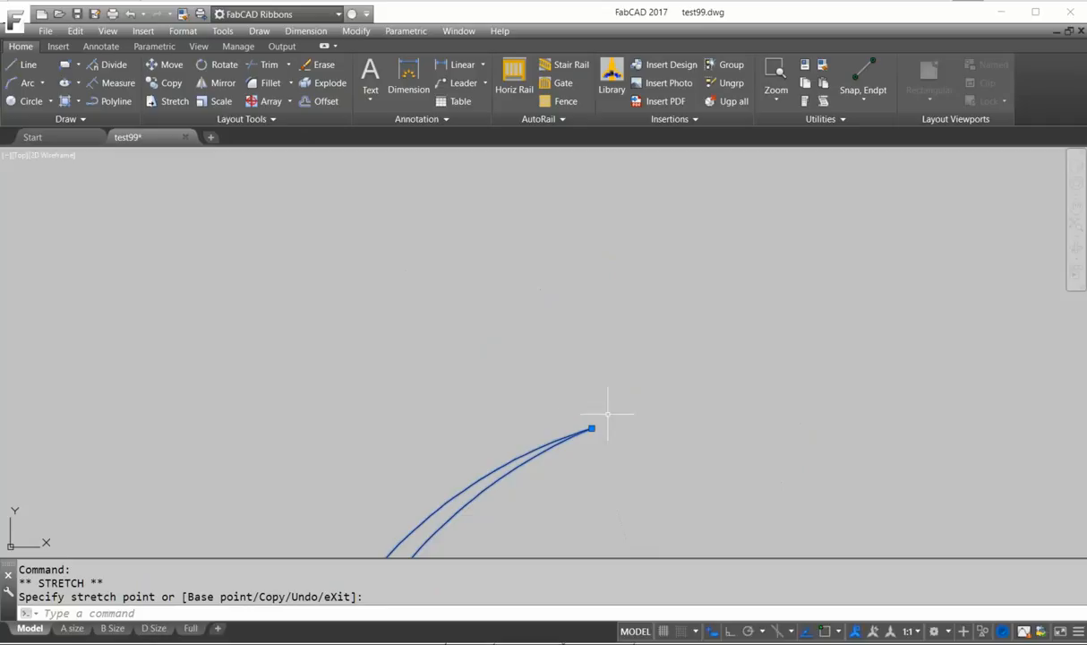
pyautogui.scroll(-5, 607, 414)
pyautogui.press('Escape')
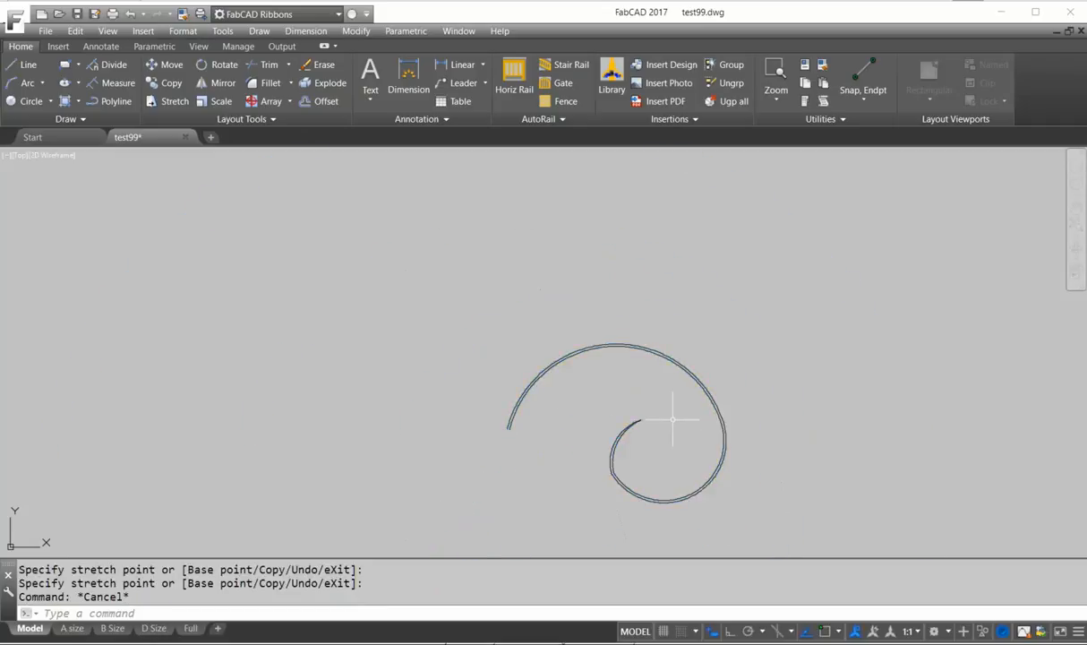
# - In the Rail 1 drawing, erase the first two horizontal dimensions below the rail and the stray collar beneath the first bay
pyautogui.scroll(-4, 666, 405)
pyautogui.scroll(4, 667, 408)
pyautogui.scroll(-8, 822, 318)
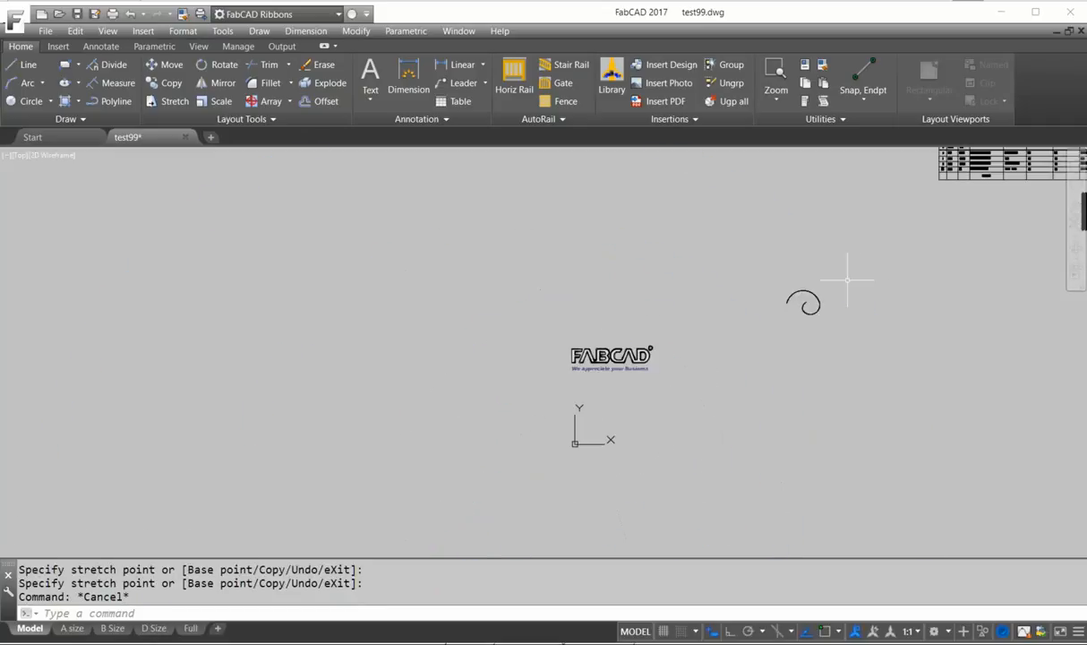
pyautogui.scroll(8, 650, 249)
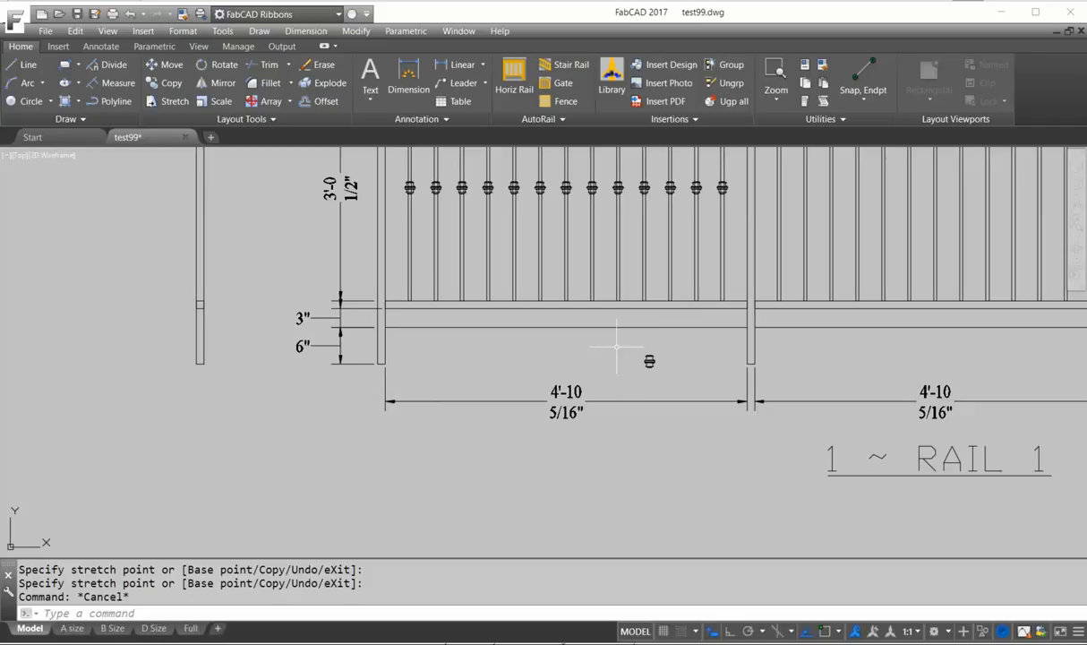
pyautogui.click(318, 64)
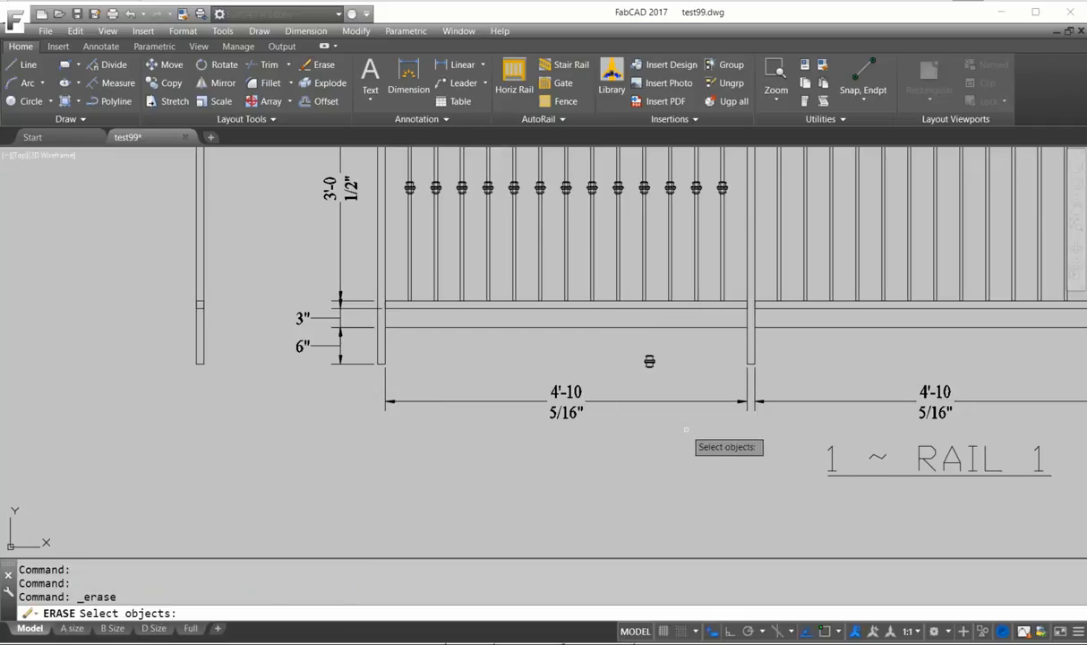
pyautogui.click(686, 430)
pyautogui.click(519, 313)
pyautogui.click(932, 386)
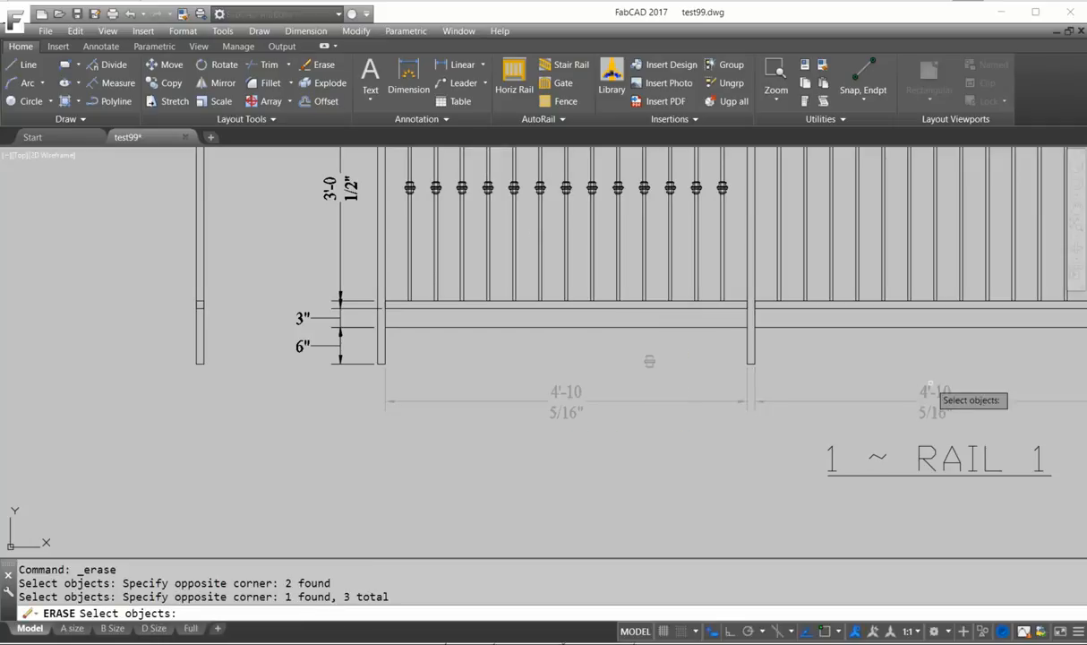
pyautogui.press('Return')
# - Erase the remaining horizontal dimension that starts below the post with the mounting plate
pyautogui.moveTo(773, 412); pyautogui.dragTo(528, 402, button='middle')
pyautogui.press('Return')
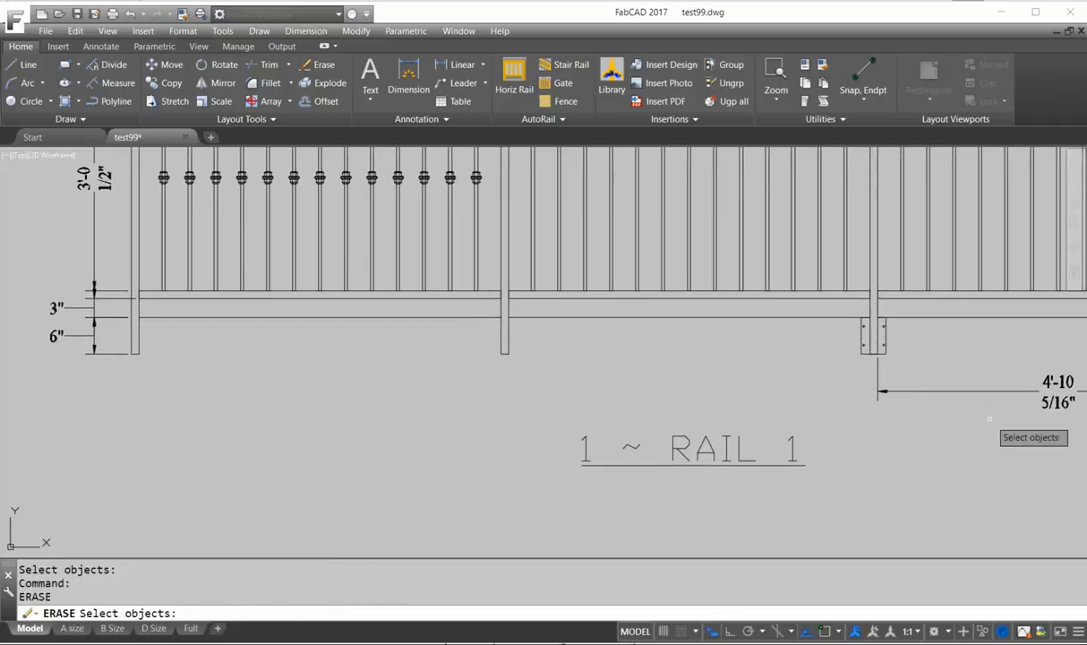
pyautogui.moveTo(990, 418); pyautogui.dragTo(833, 338)
pyautogui.press('Return')
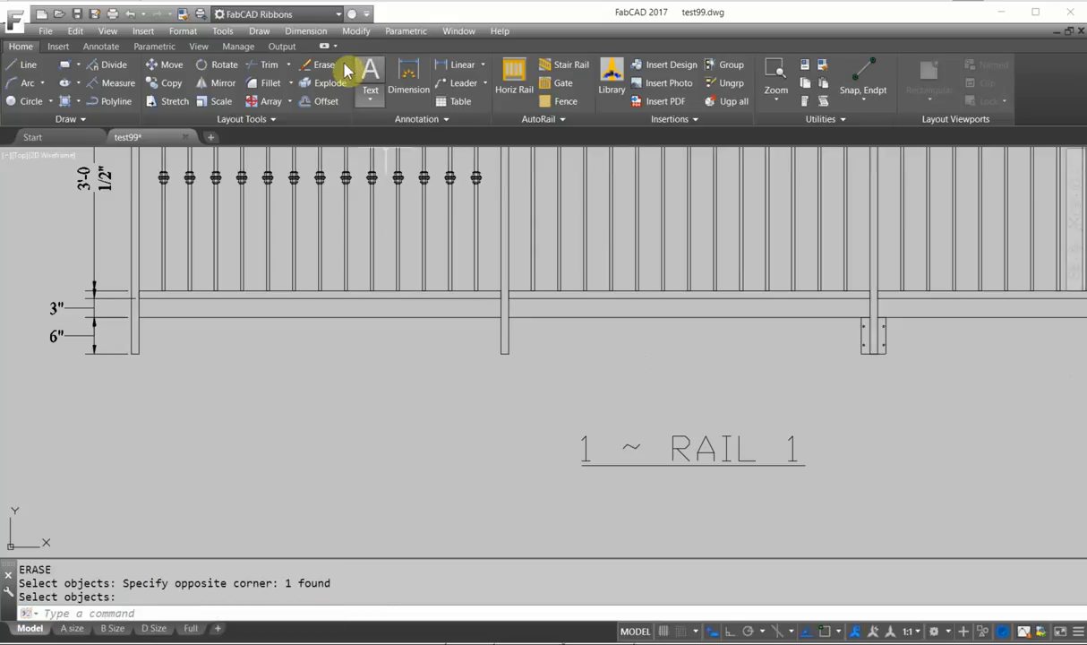
# - With object snap turned on, add a linear dimension between the bottom midpoints of the first two posts, just below them
pyautogui.click(443, 65)
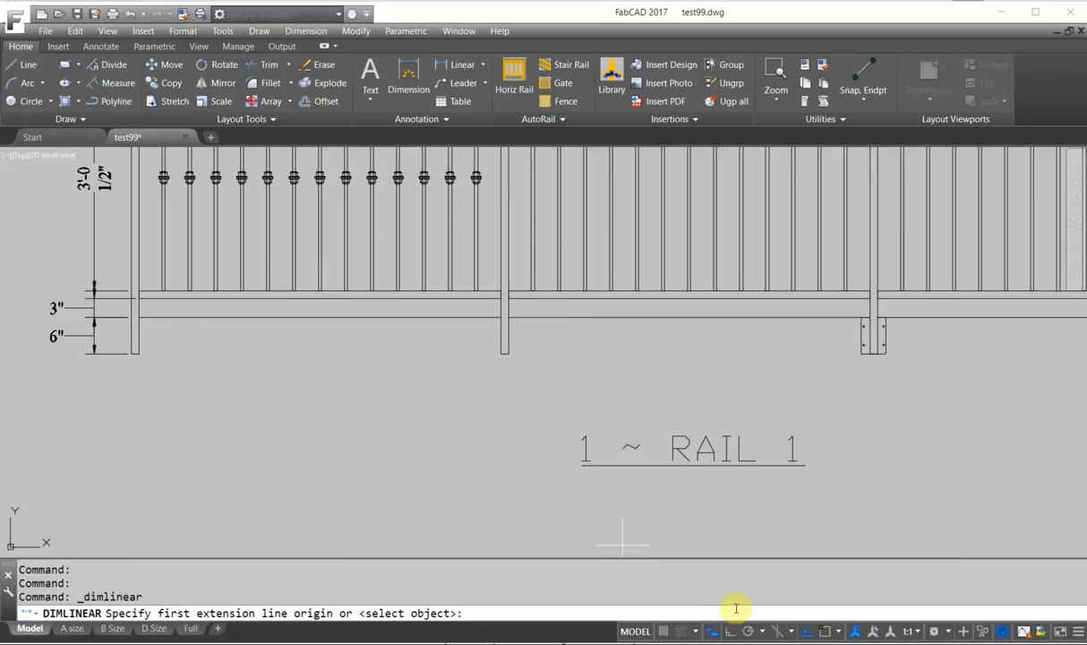
pyautogui.click(825, 632)
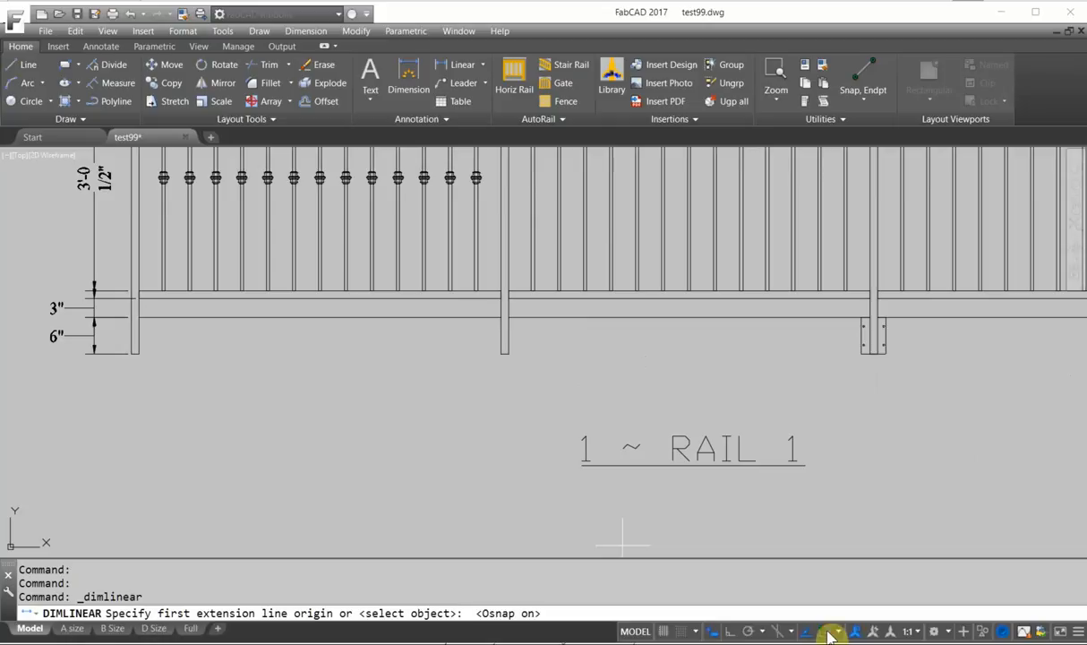
pyautogui.click(135, 353)
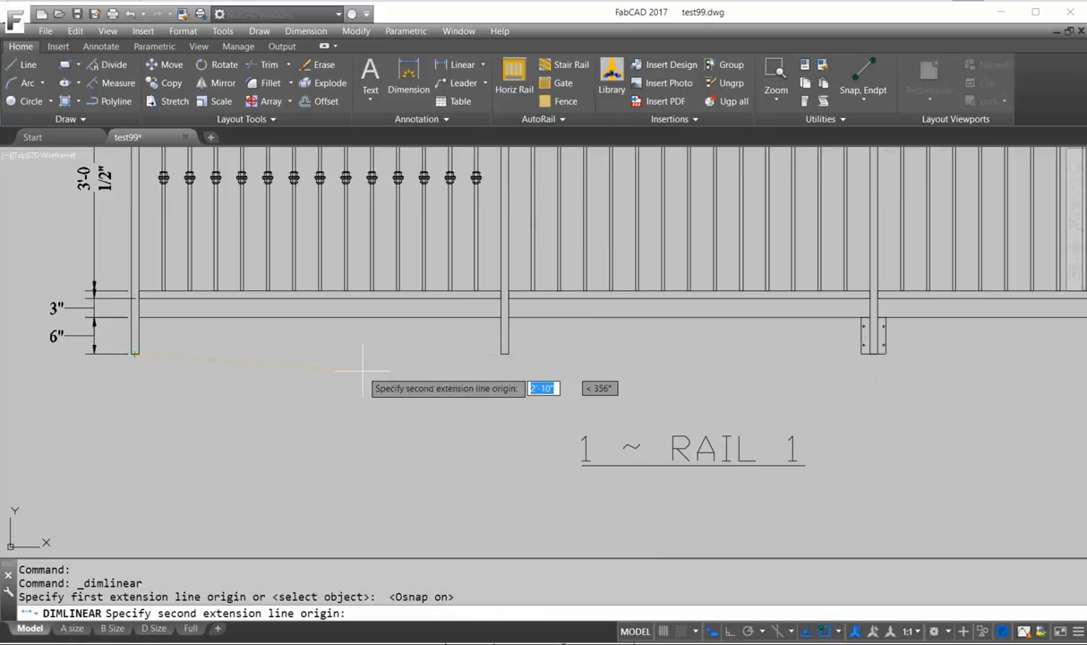
pyautogui.click(504, 356)
pyautogui.click(503, 373)
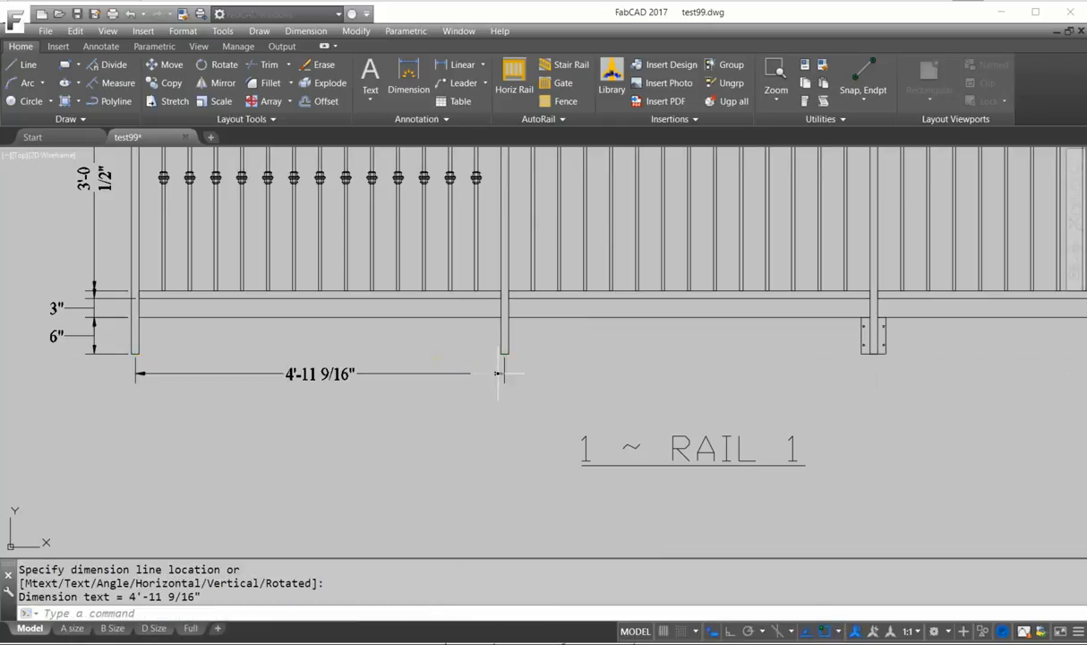
# - Continue the post-spacing dimension from the second post to the bottom midpoint of the third post
pyautogui.click(342, 375)
pyautogui.moveTo(506, 378)
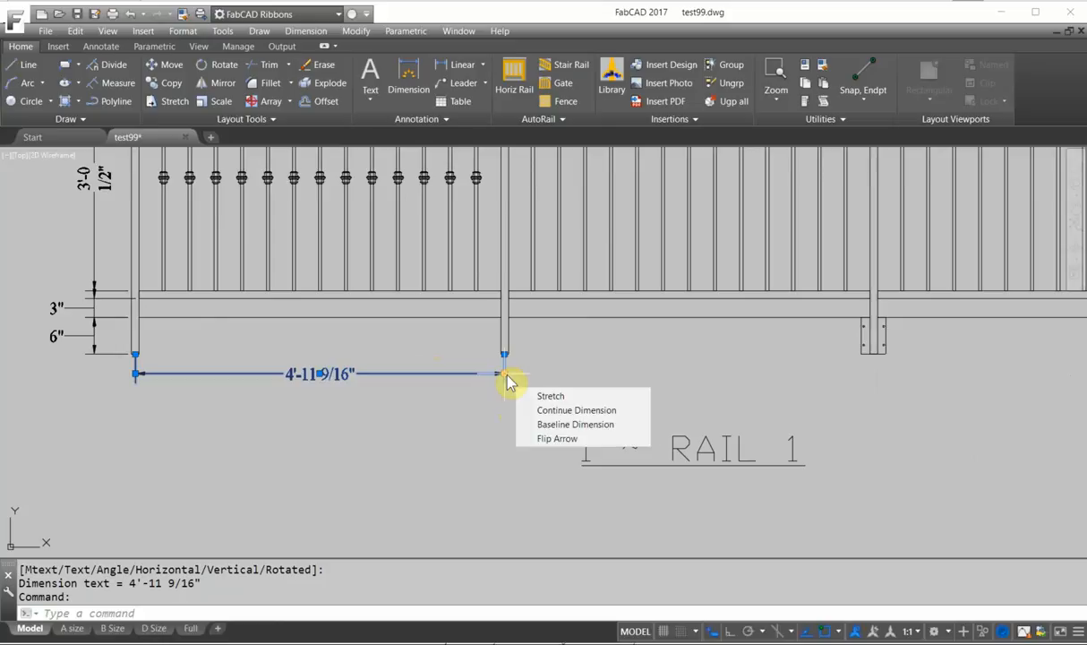
pyautogui.click(546, 411)
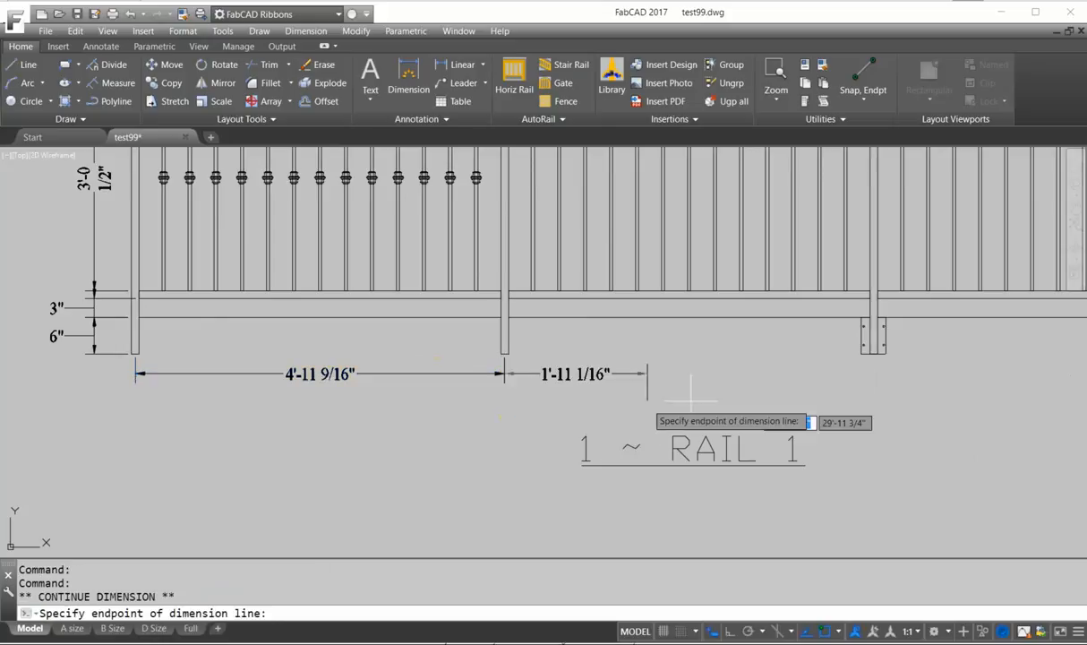
pyautogui.click(873, 356)
pyautogui.press('Escape')
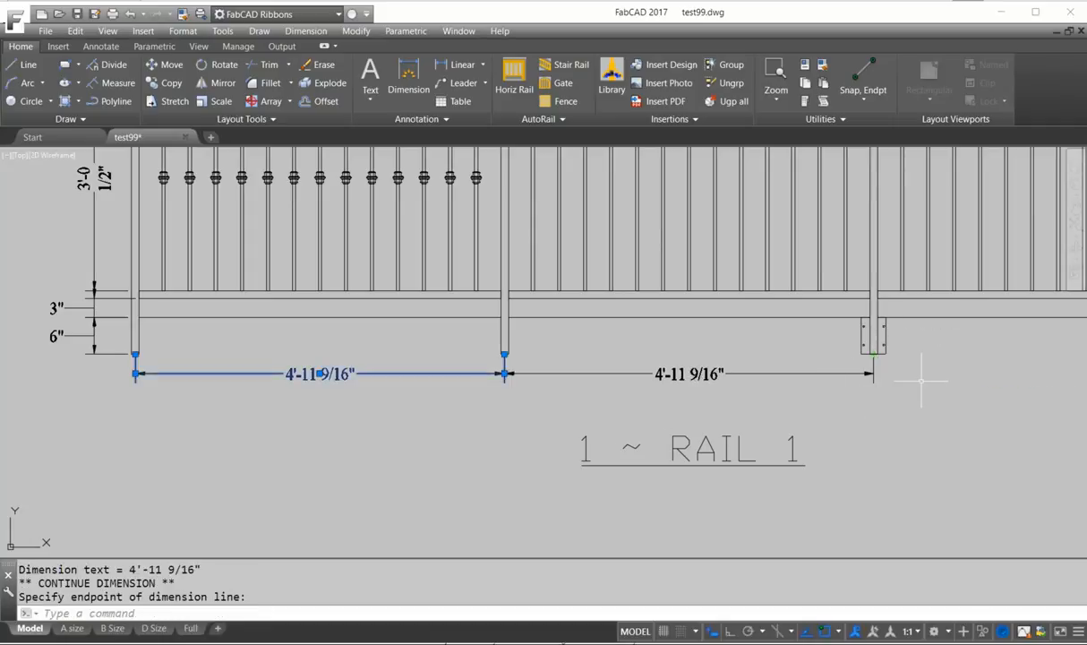
# - Add a linear dimension from the first post's inner face to the first picket's bottom midpoint, placed within the bottom rail gap
pyautogui.click(451, 72)
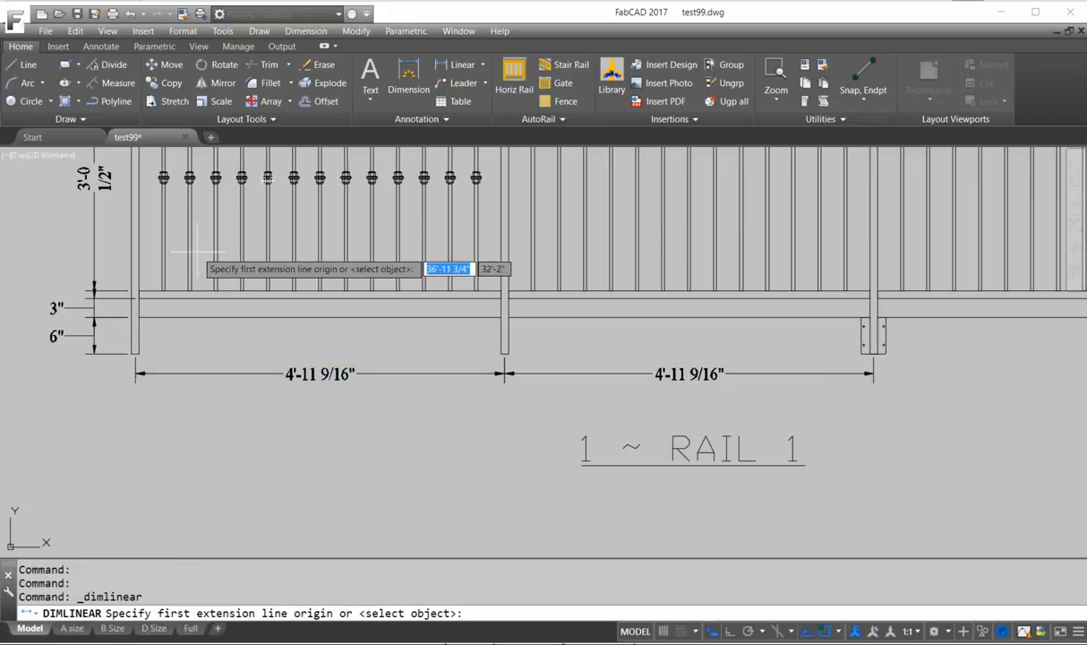
pyautogui.click(139, 298)
pyautogui.scroll(4, 143, 298)
pyautogui.click(178, 285)
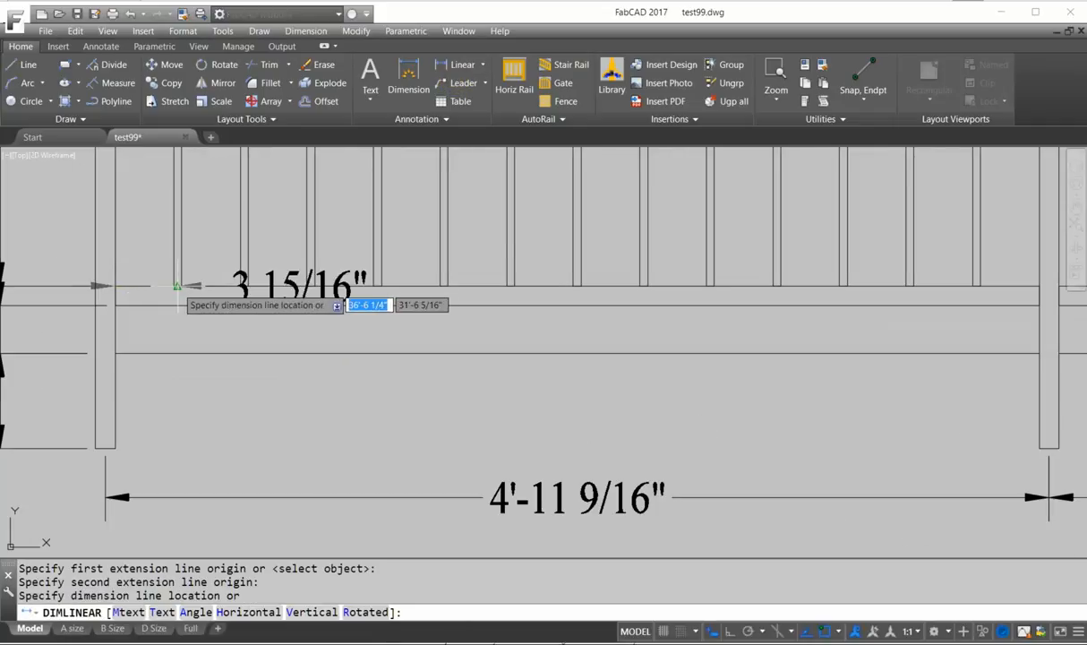
pyautogui.click(186, 328)
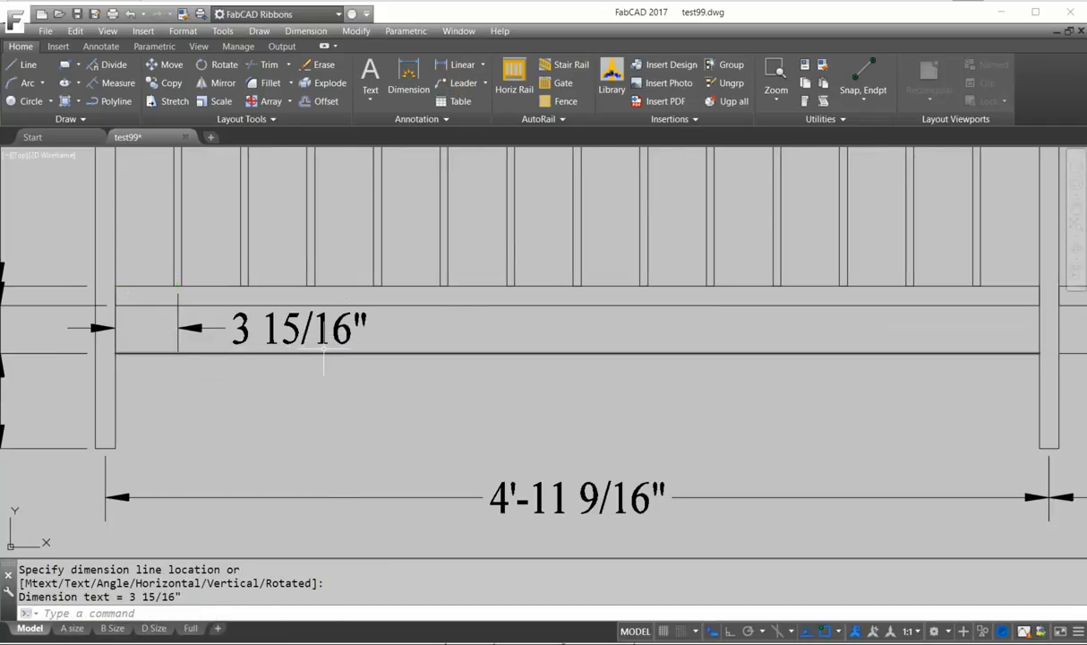
# - Add baseline dimensions from the first post's inner face to the bottom midpoints of the second, third, fourth and fifth pickets
pyautogui.click(188, 327)
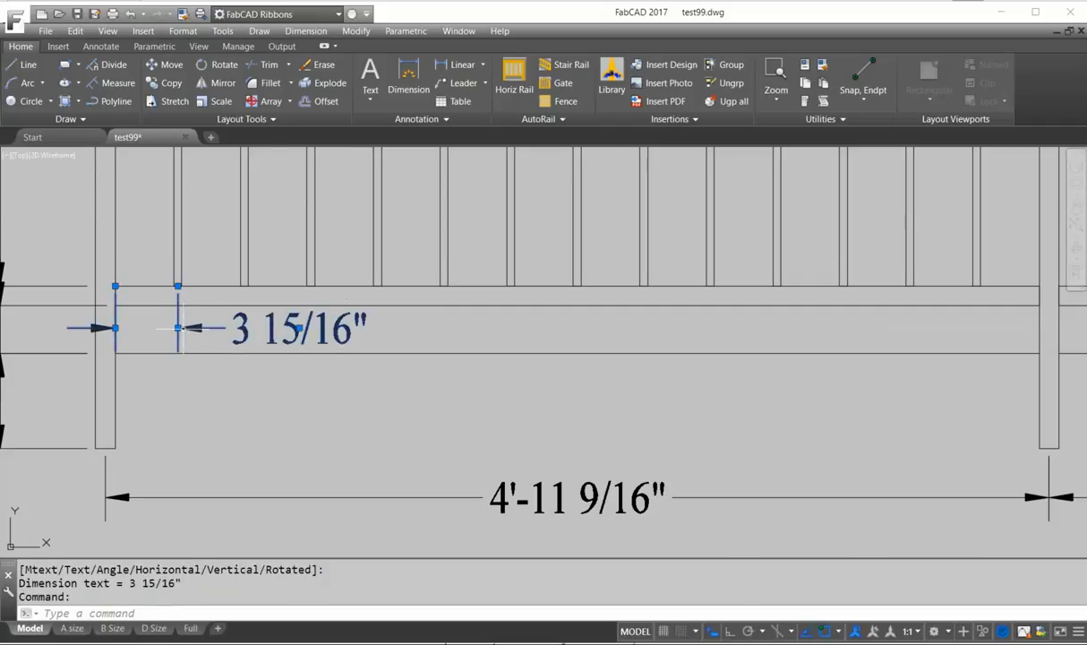
pyautogui.moveTo(177, 327)
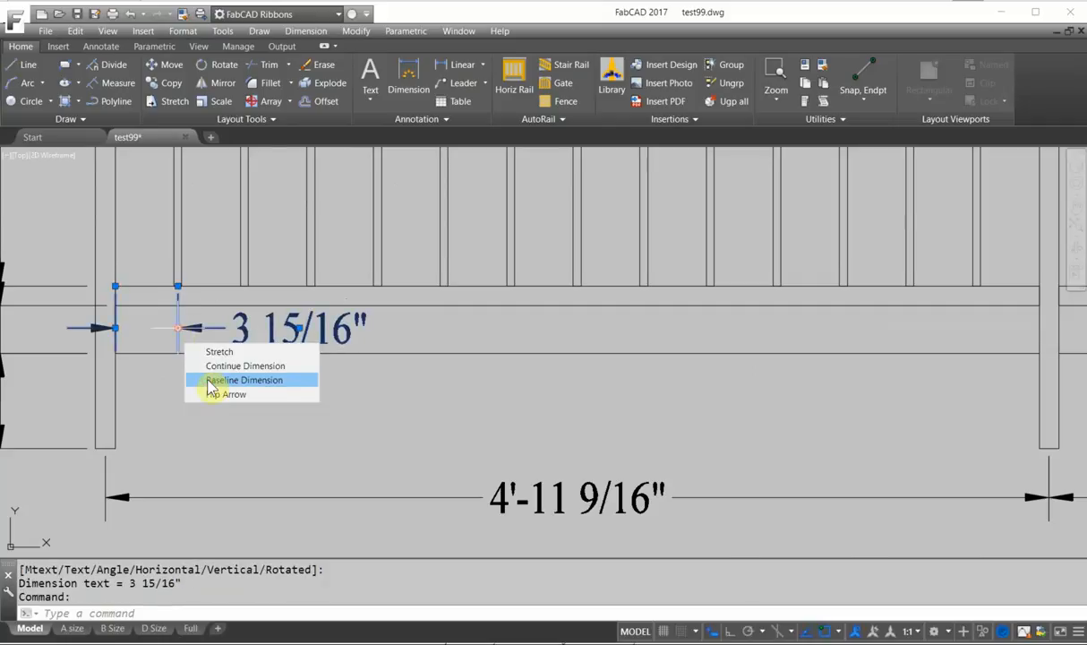
pyautogui.click(243, 380)
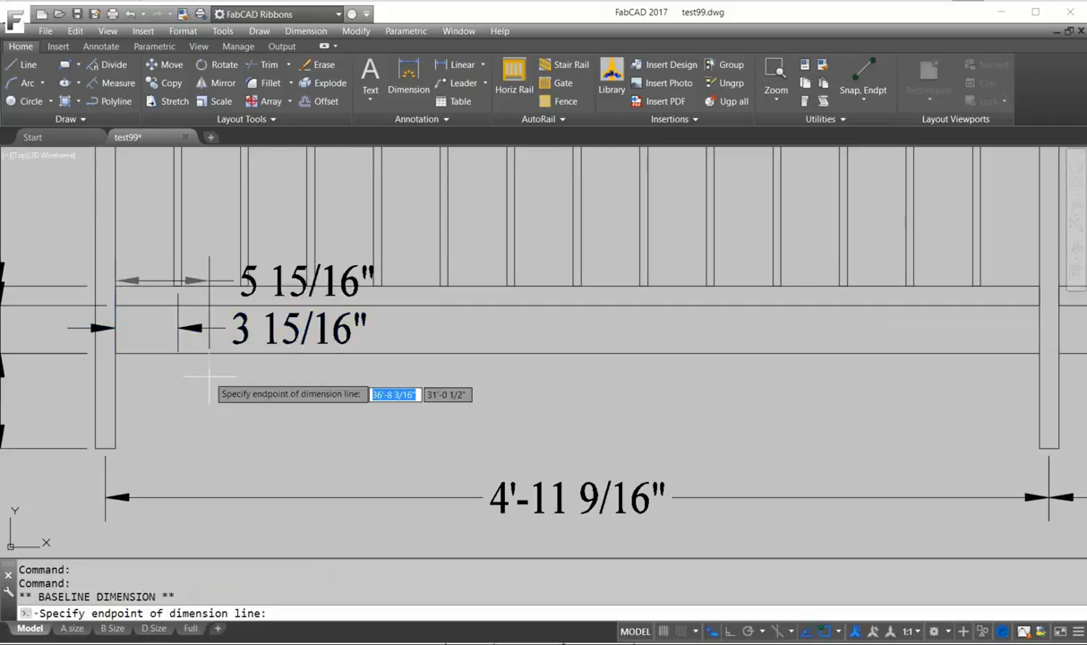
pyautogui.click(244, 286)
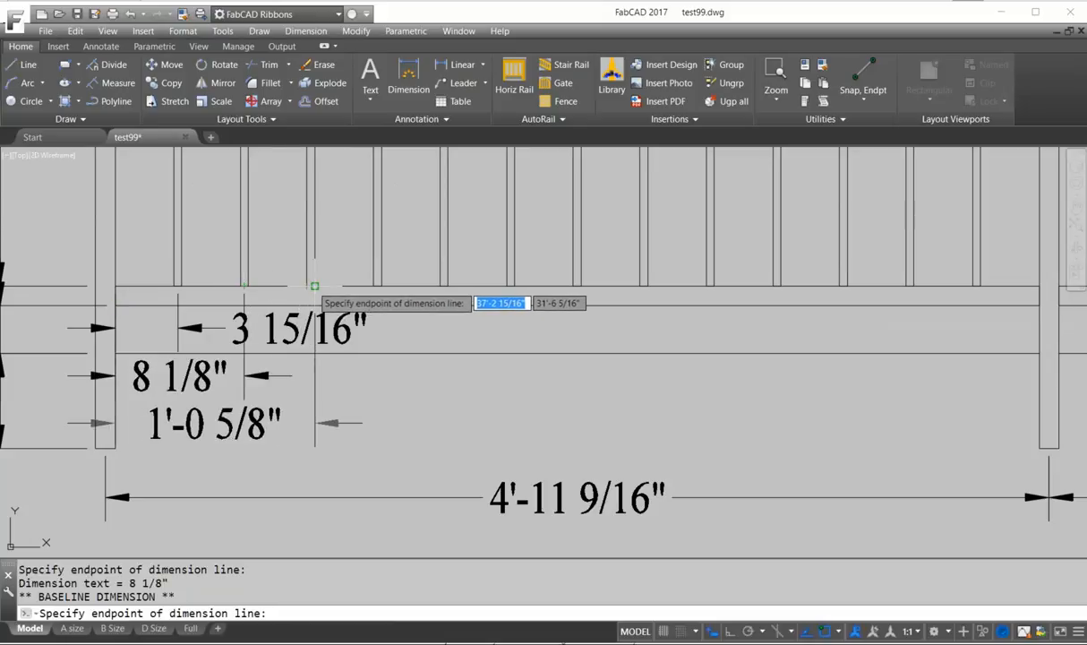
pyautogui.click(310, 285)
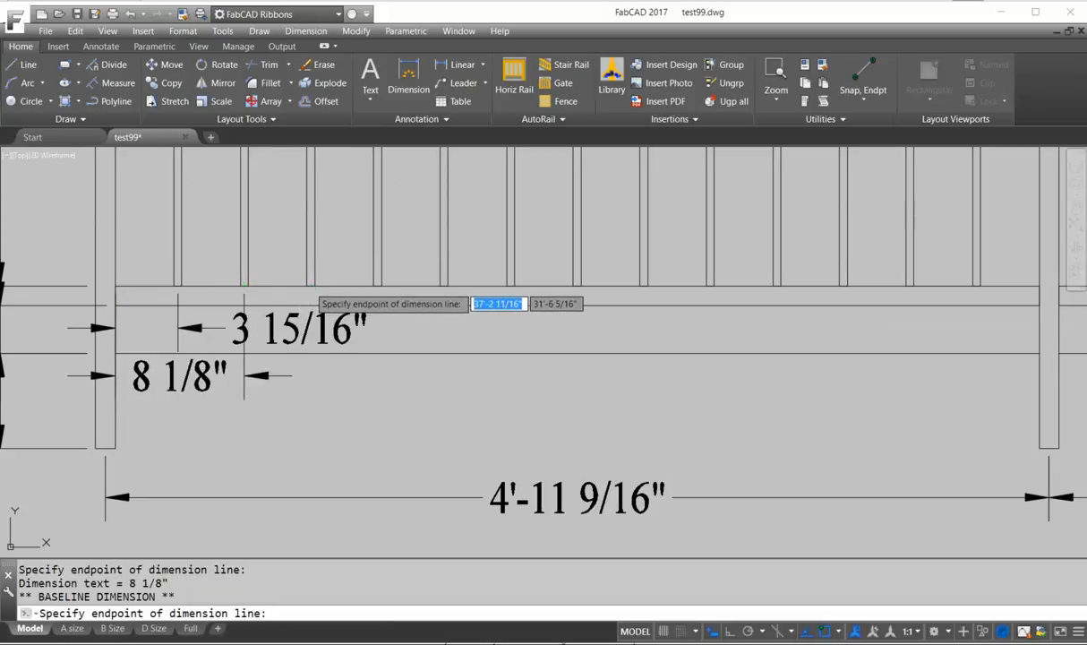
pyautogui.click(377, 285)
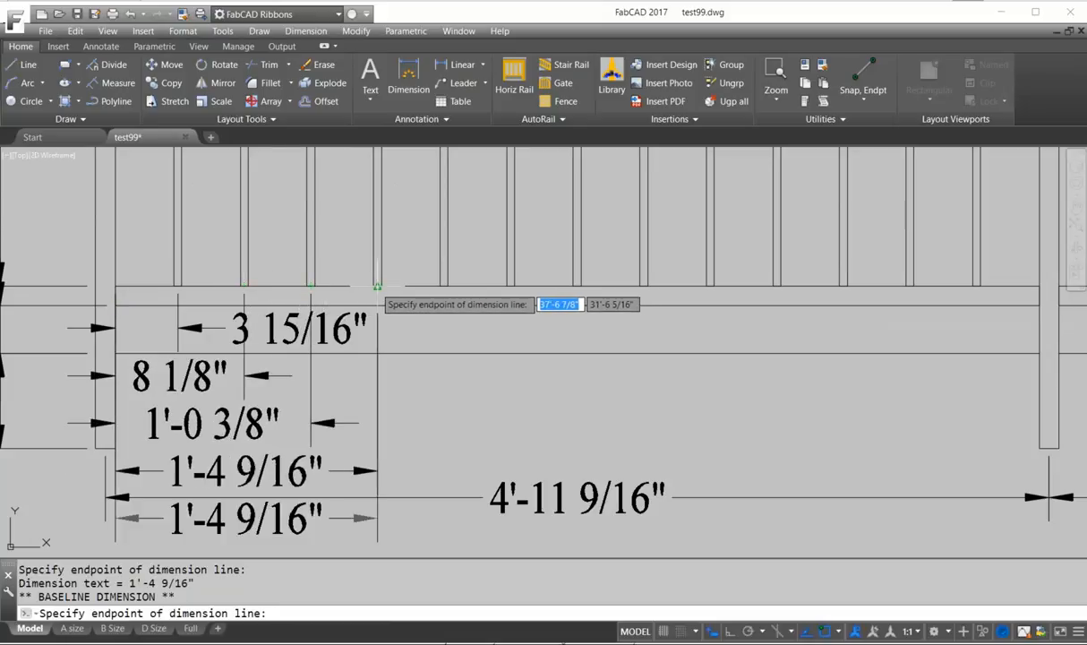
pyautogui.click(444, 286)
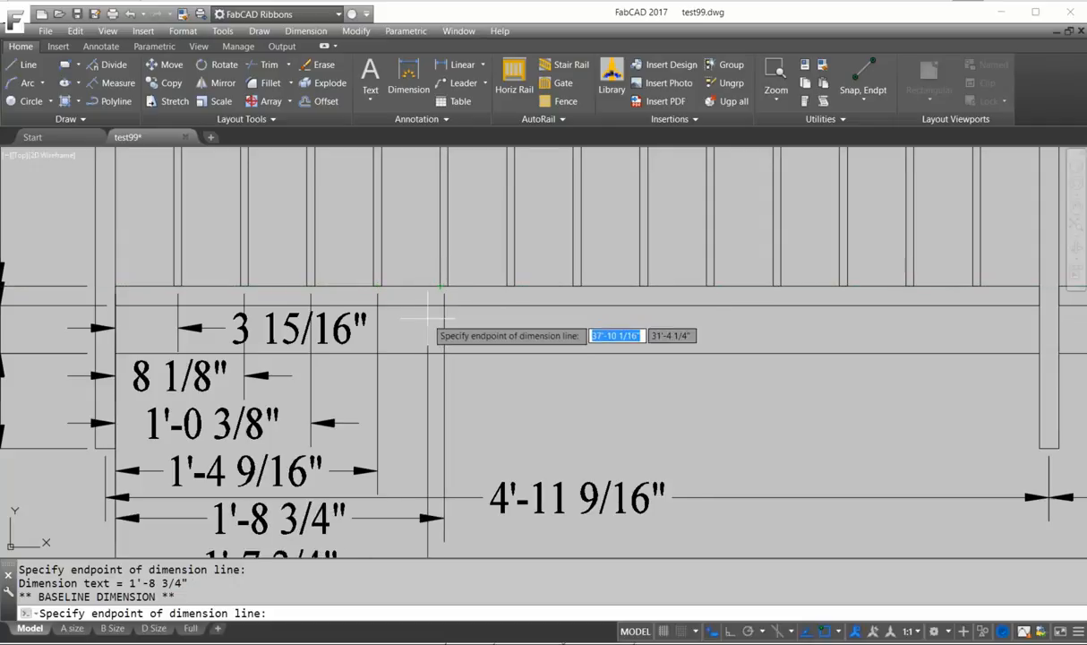
pyautogui.press('Return')
# - Move the first picket dimension's text with a leader to the clear area below the rail, beyond the stacked baseline dimensions
pyautogui.click(299, 329)
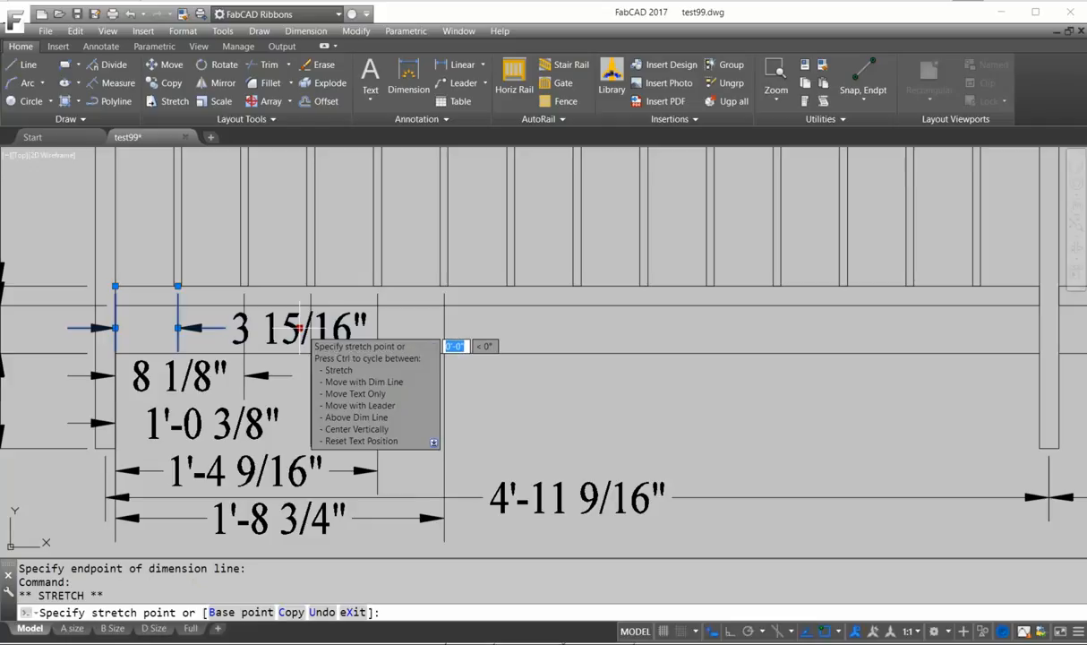
pyautogui.press('Escape')
pyautogui.moveTo(299, 330)
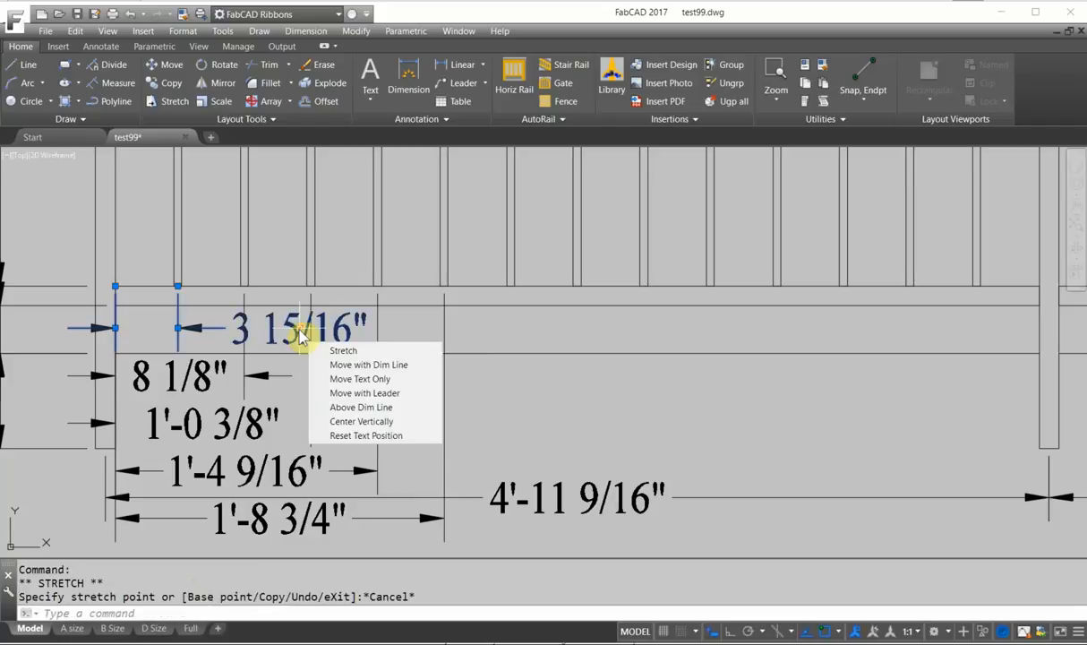
pyautogui.click(364, 394)
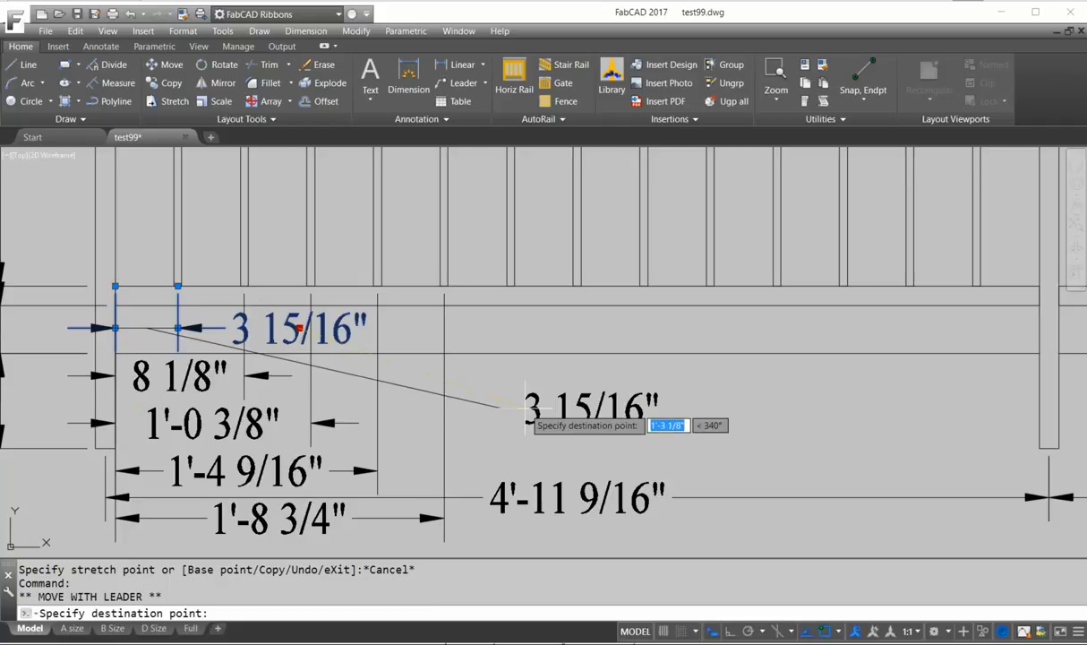
pyautogui.click(500, 394)
pyautogui.moveTo(503, 400)
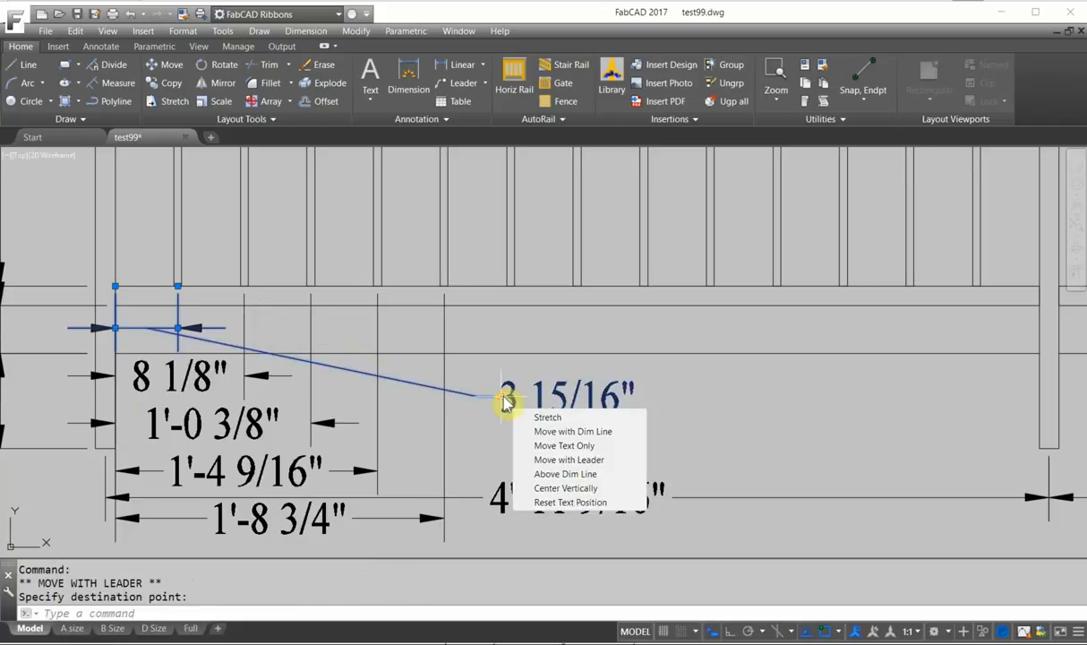
# - Dismiss the text-position options and deselect the first picket dimension
pyautogui.click(721, 397)
pyautogui.click(719, 395)
pyautogui.press('Escape')
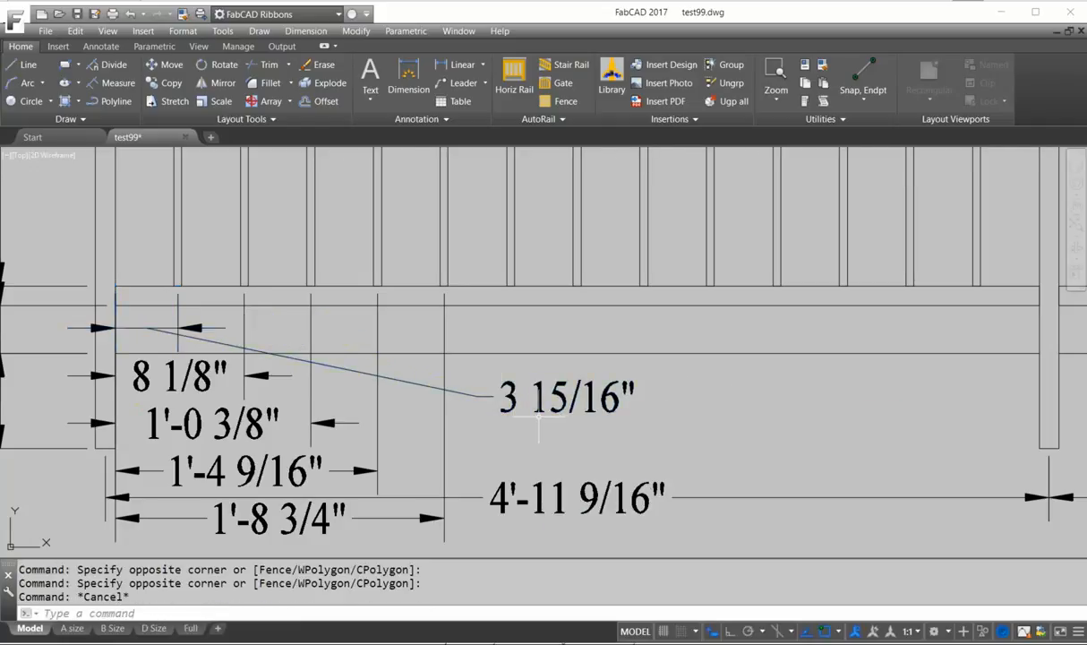
# - Insert the L631 casting block from the library gate drawing DG13.DWG into the clear area above and left of the rail elevation
pyautogui.scroll(-4, 539, 414)
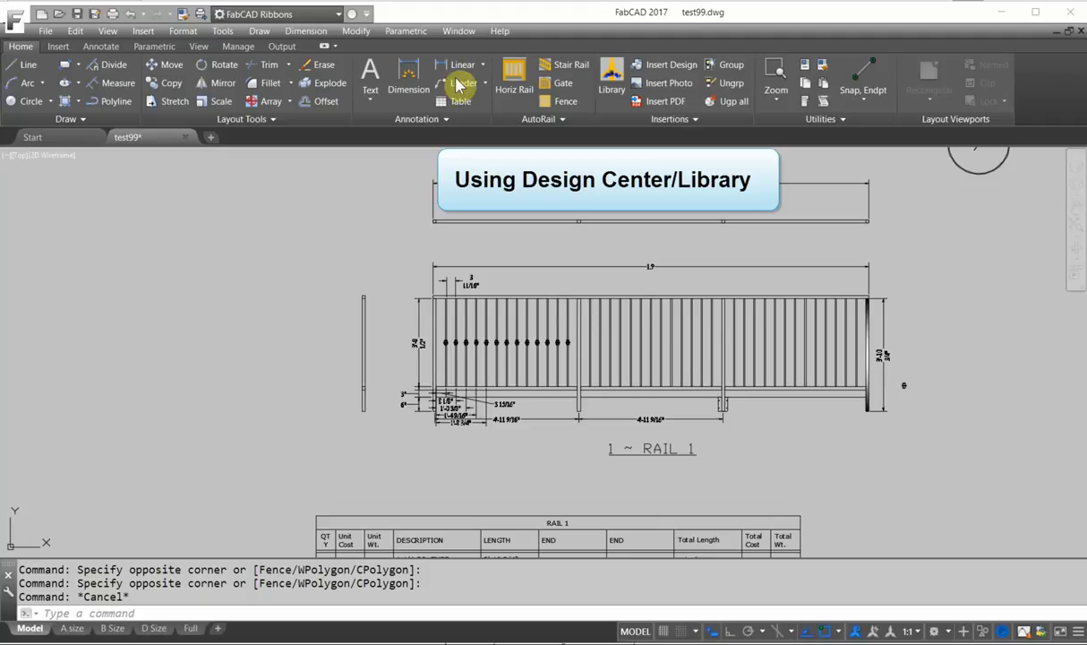
pyautogui.click(613, 89)
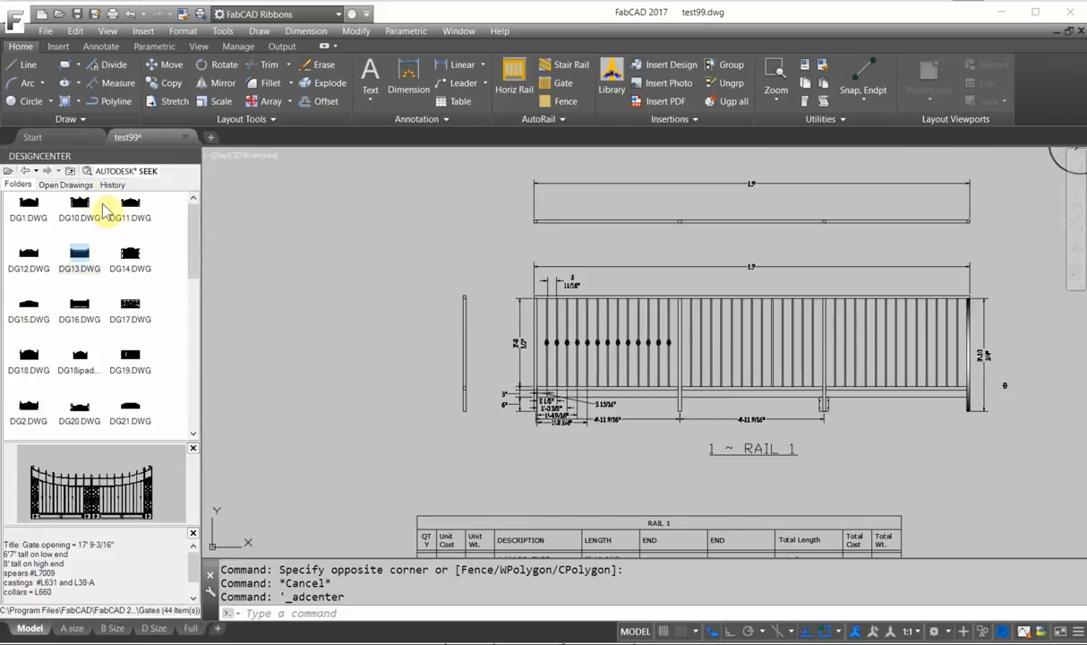
pyautogui.click(83, 257)
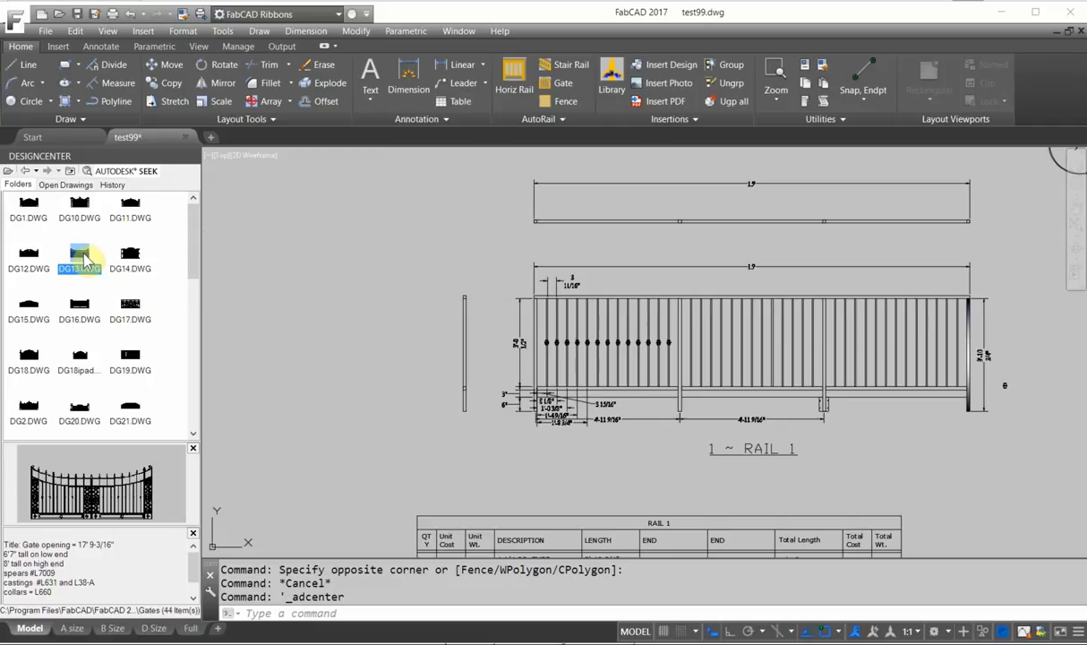
pyautogui.doubleClick(80, 257)
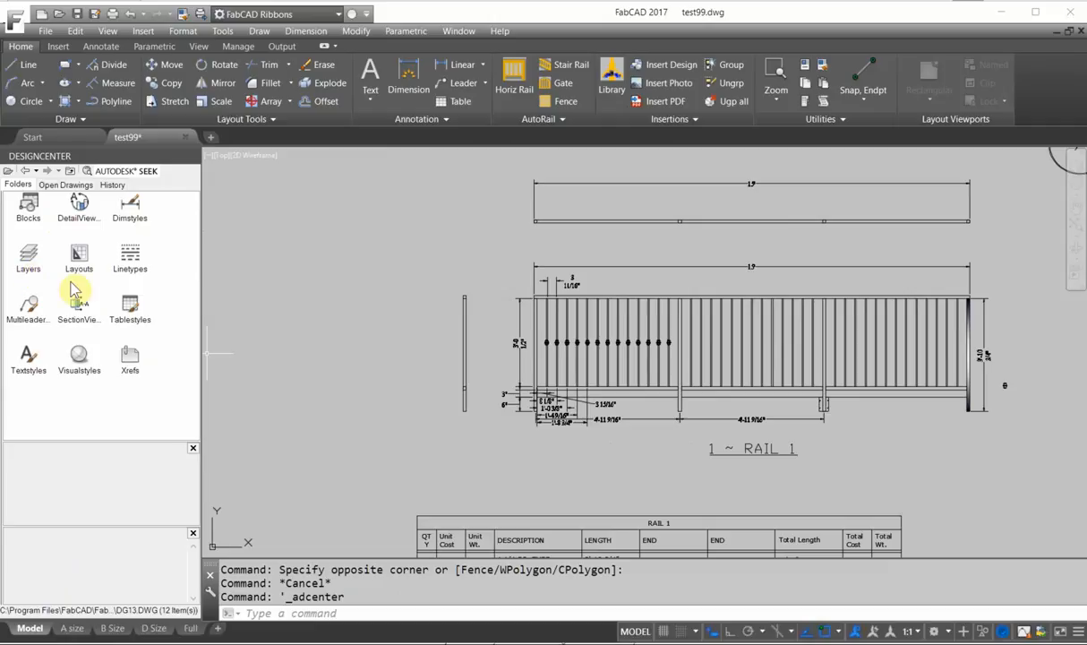
pyautogui.doubleClick(30, 214)
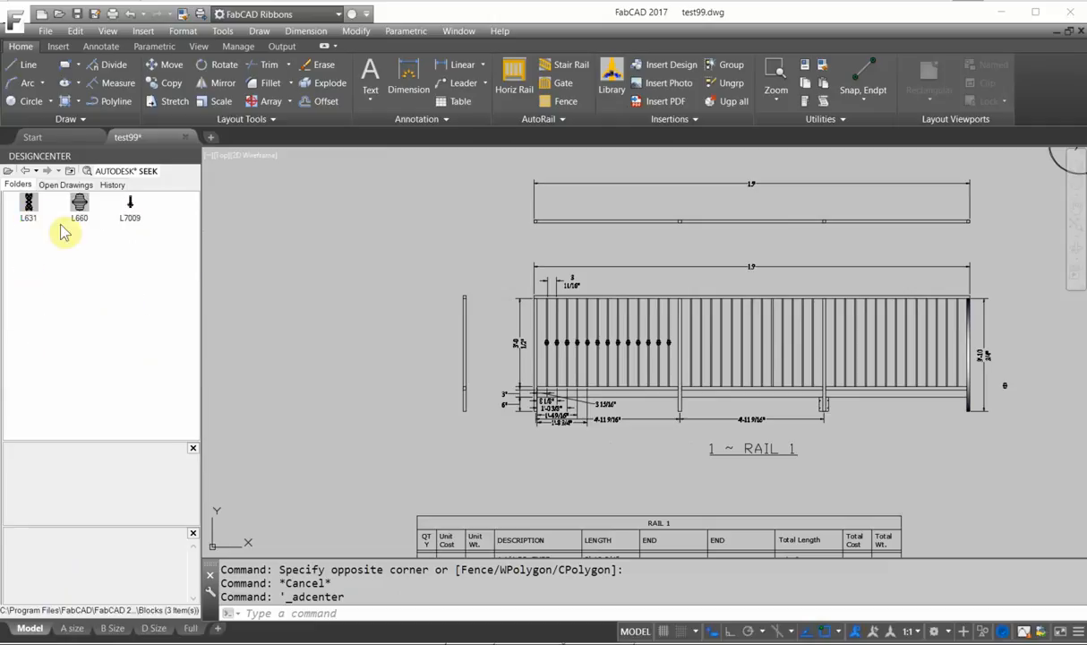
pyautogui.moveTo(30, 214); pyautogui.dragTo(378, 240)
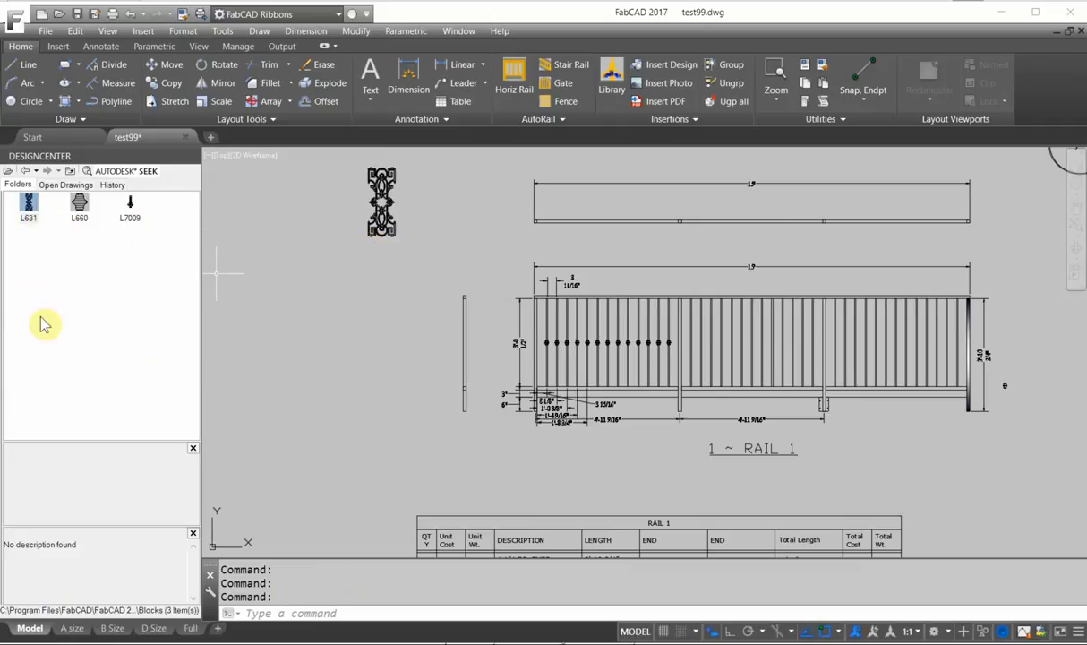
# - Check the layers stored in DG13.DWG and add its FENCELINE2 linetype to the current drawing
pyautogui.click(71, 171)
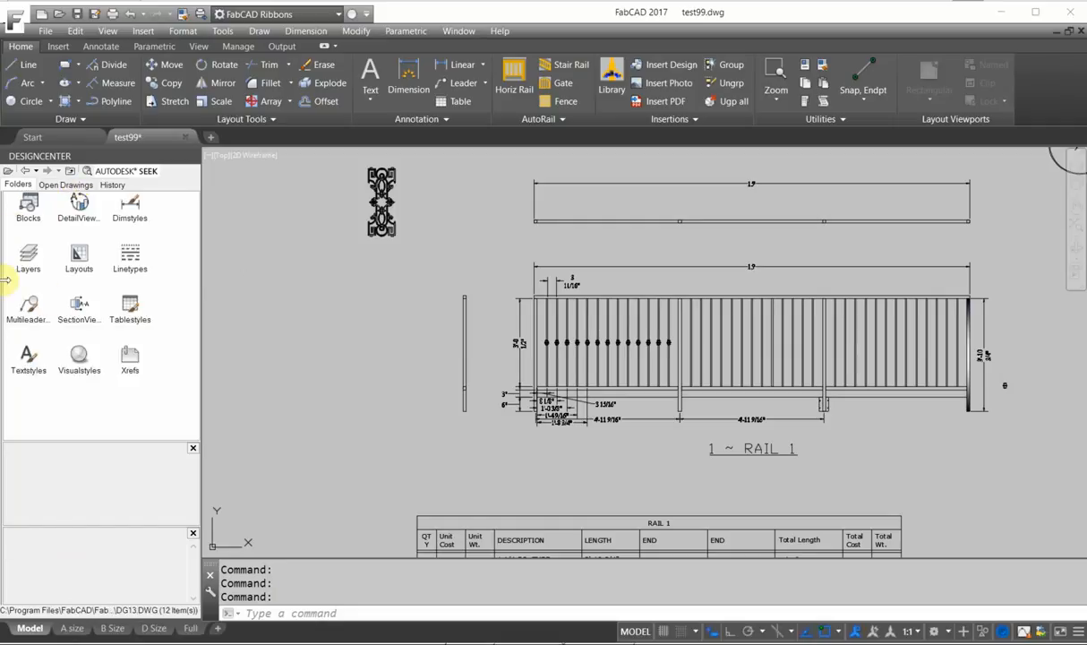
pyautogui.doubleClick(29, 260)
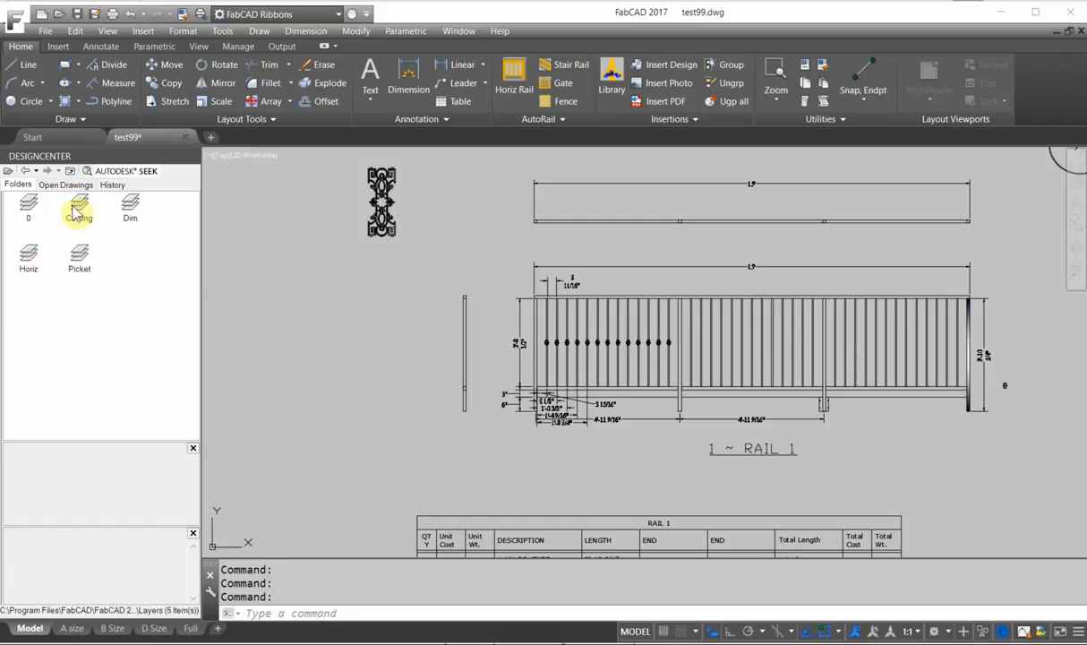
pyautogui.click(69, 172)
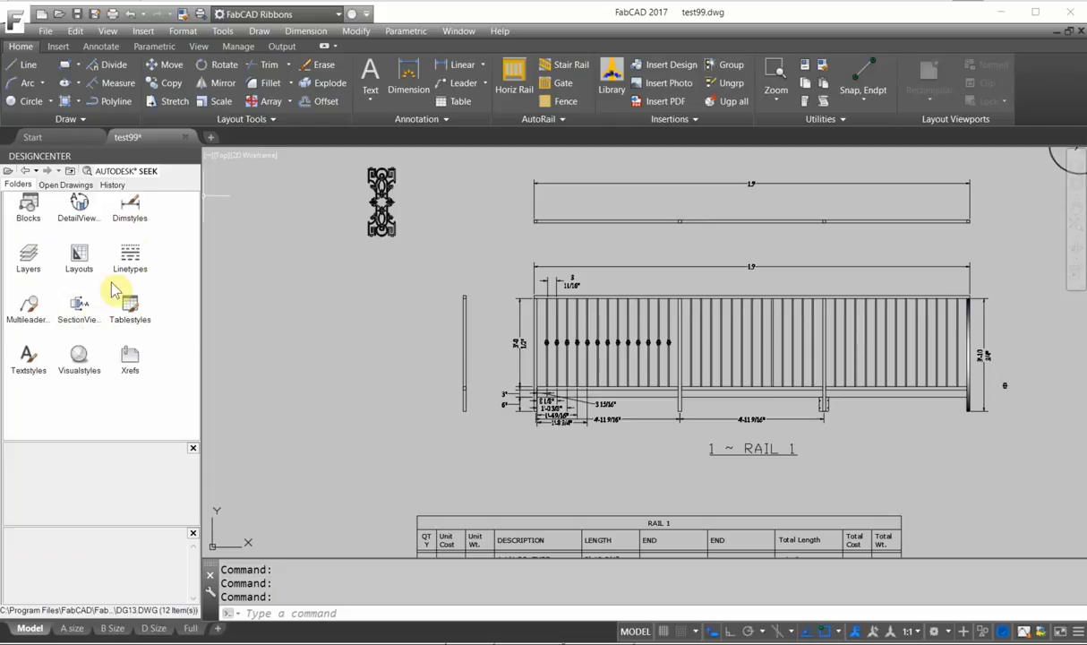
pyautogui.doubleClick(130, 258)
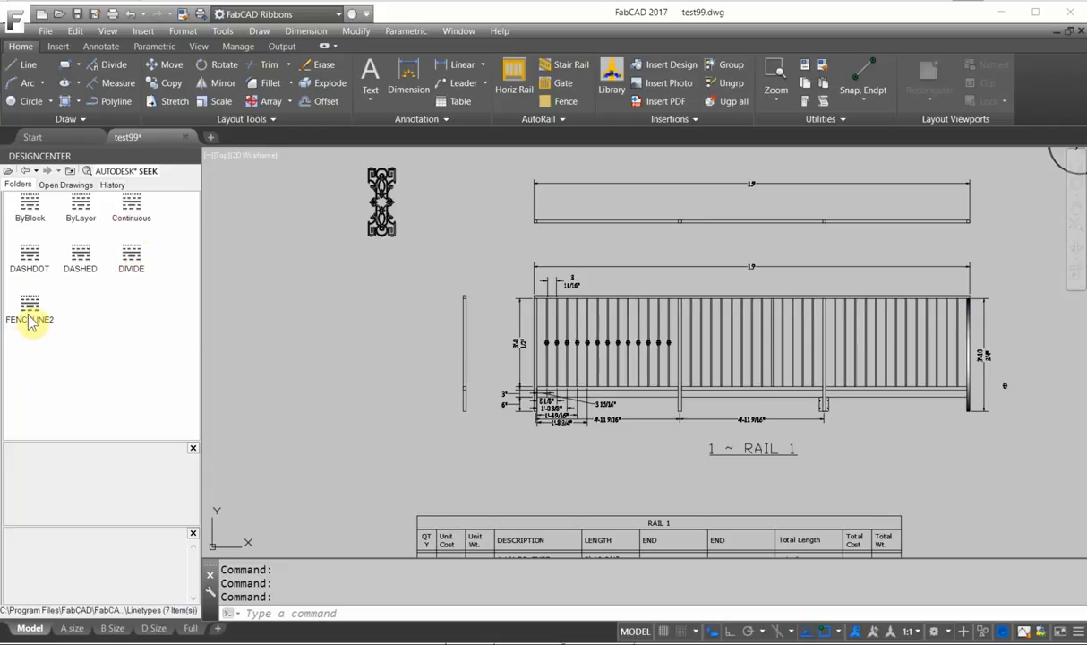
pyautogui.moveTo(30, 320)
pyautogui.mouseDown()
pyautogui.moveTo(31, 309)
pyautogui.moveTo(267, 345)
pyautogui.moveTo(307, 338)
pyautogui.mouseUp()
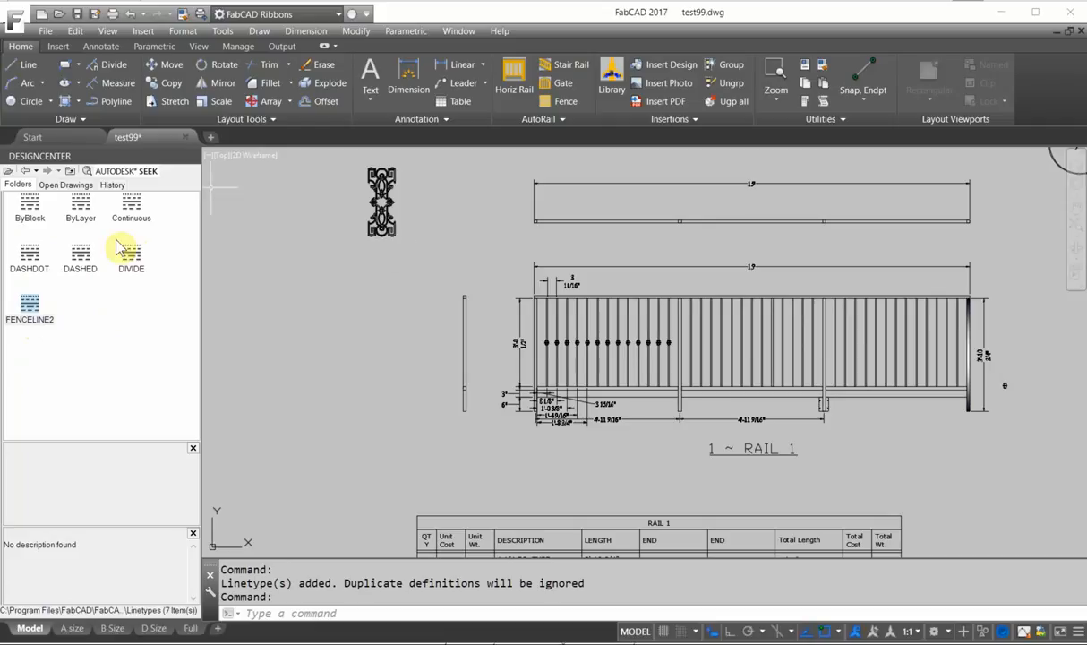
# - Add Layout4 from DG13.DWG to the current drawing and return to that file's content categories
pyautogui.click(71, 172)
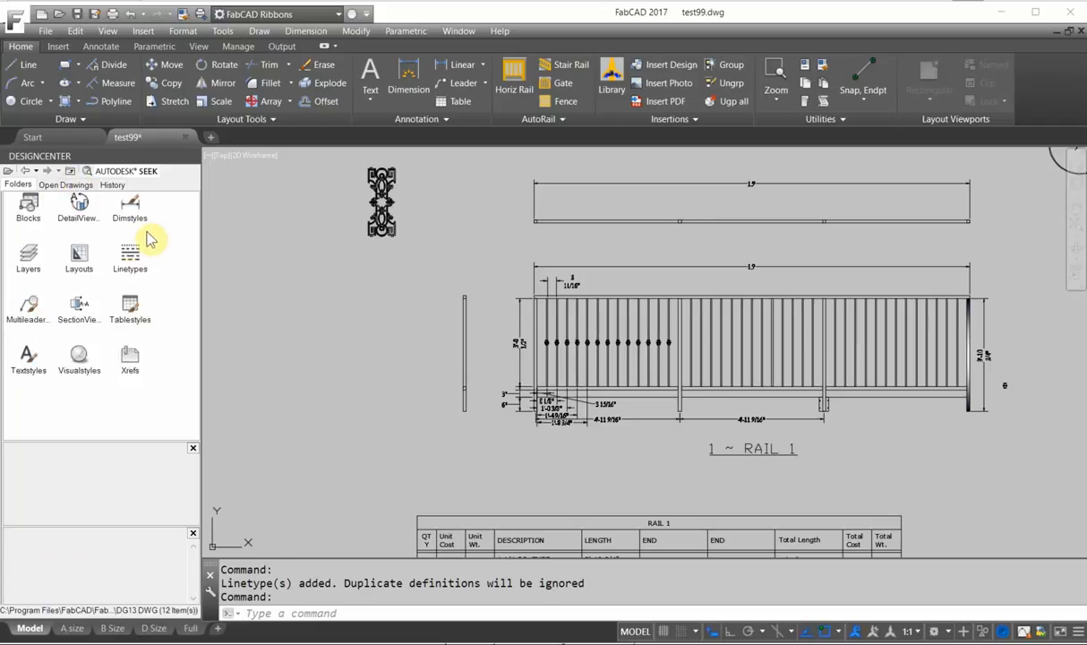
pyautogui.doubleClick(80, 262)
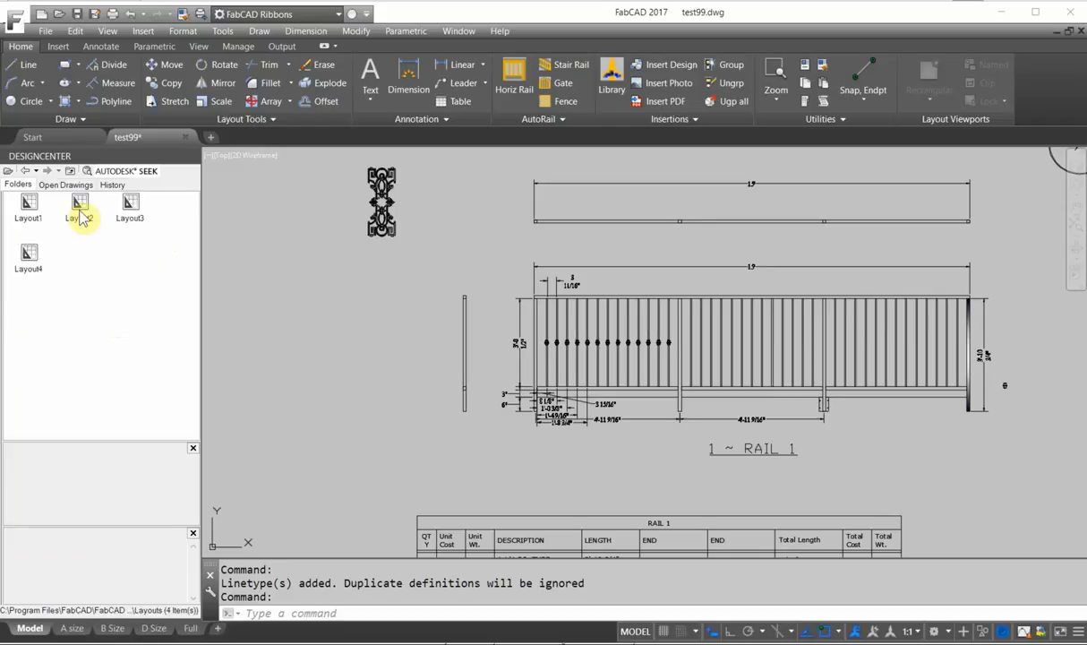
pyautogui.moveTo(28, 259)
pyautogui.mouseDown()
pyautogui.moveTo(296, 371)
pyautogui.moveTo(293, 363)
pyautogui.mouseUp()
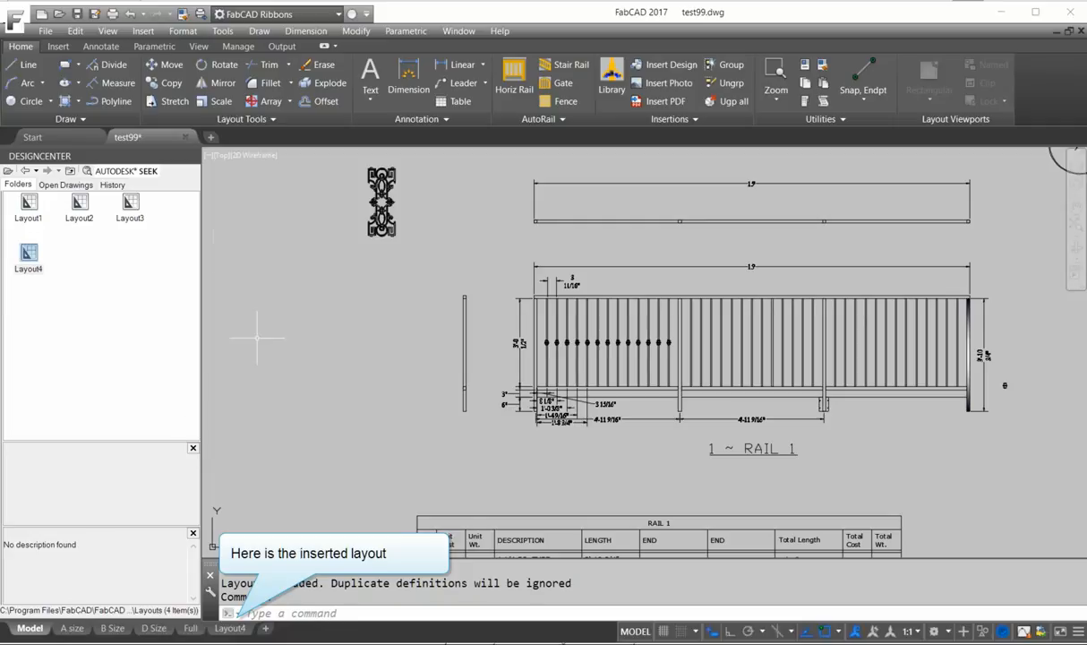
pyautogui.click(71, 172)
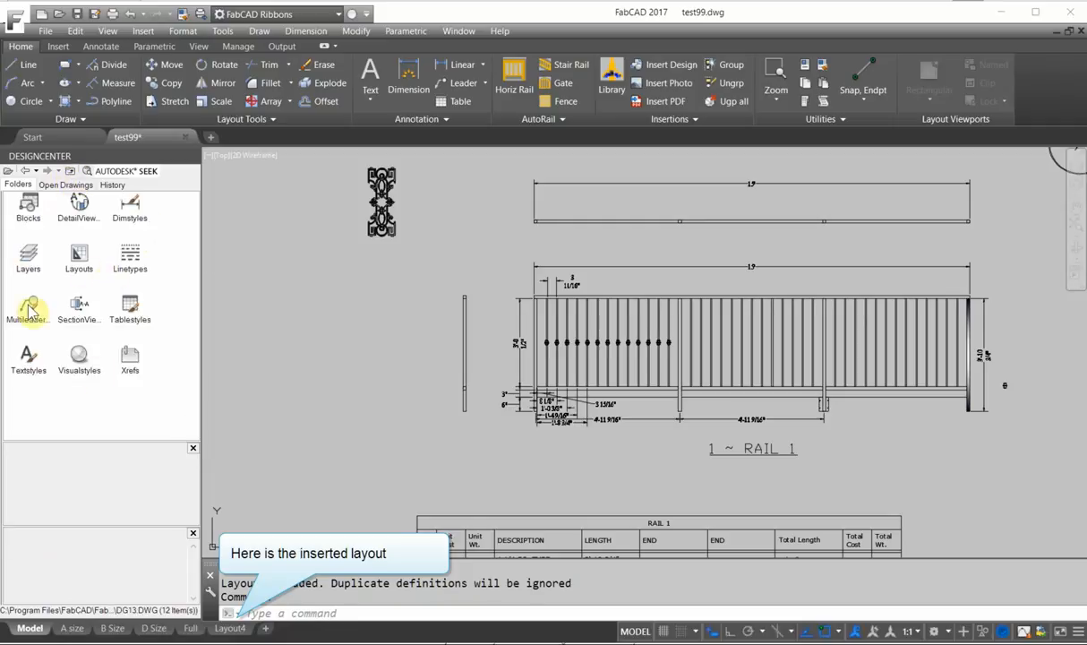